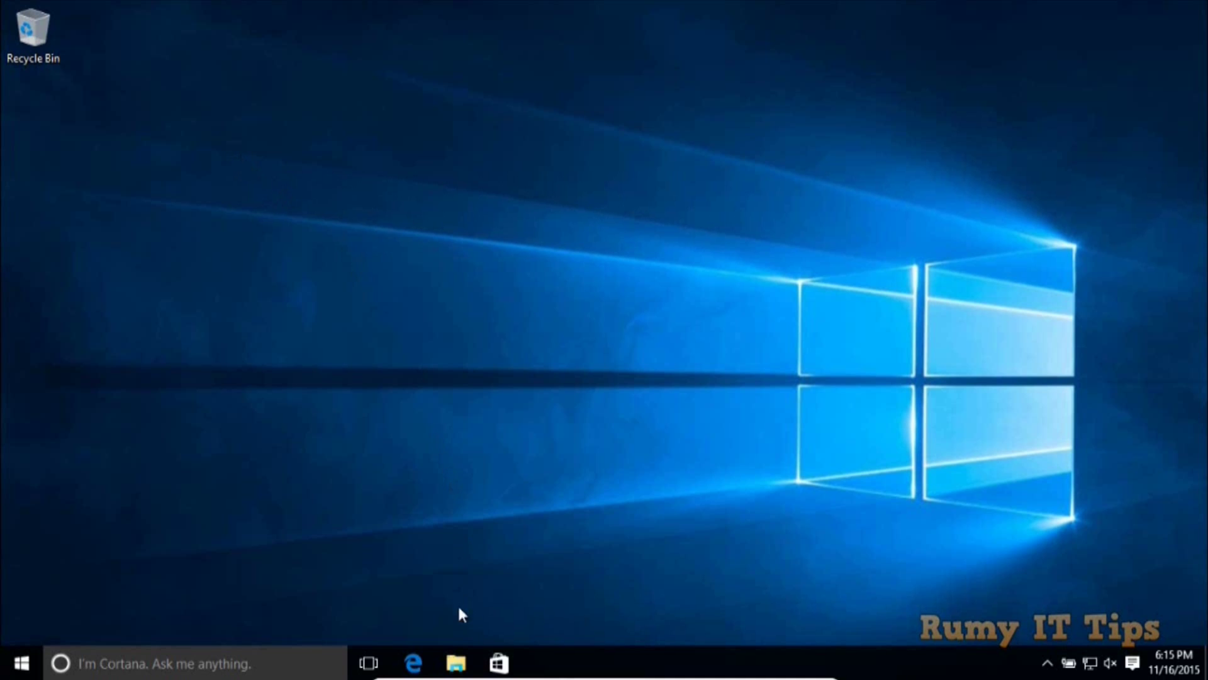
Step: In File Explorer, browse This PC > Local Disk (C:) > Windows > System32 > drivers > etc
click(457, 664)
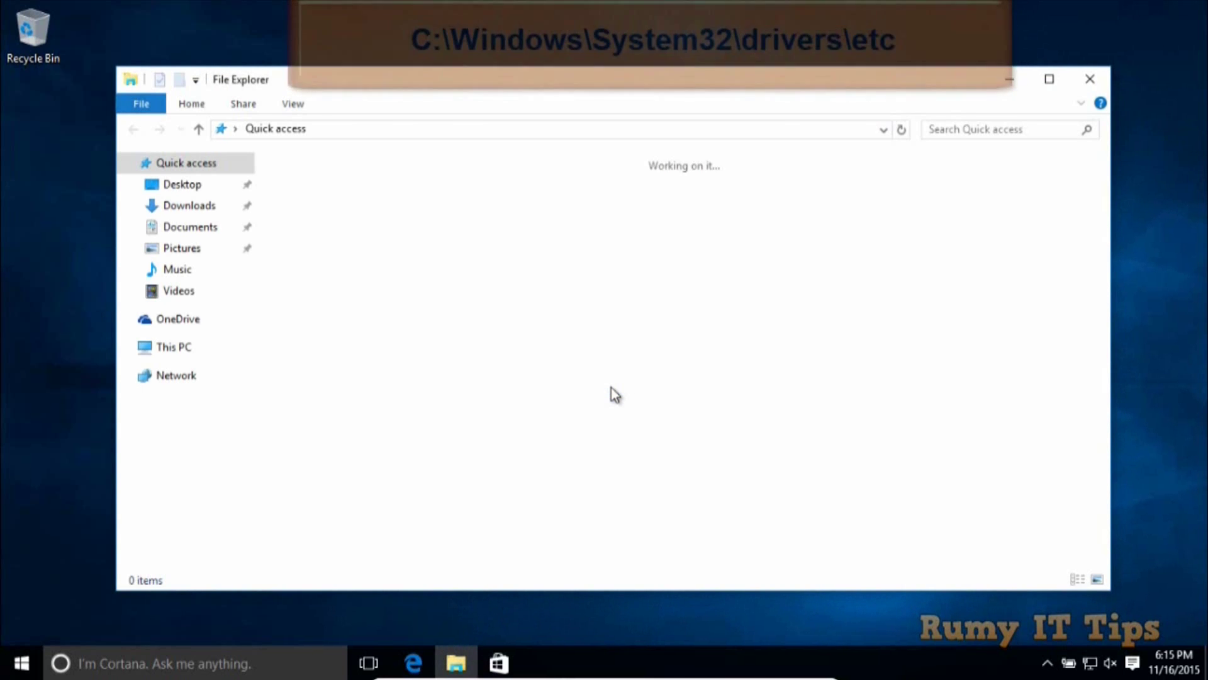
click(197, 351)
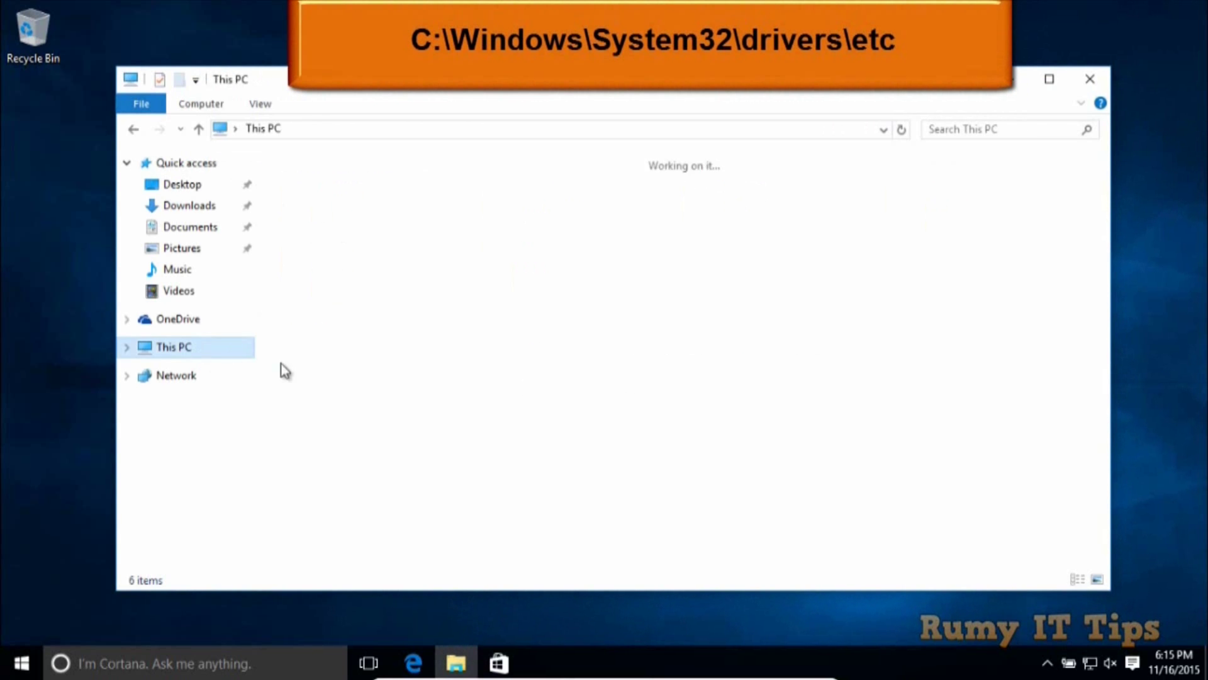
double_click(376, 335)
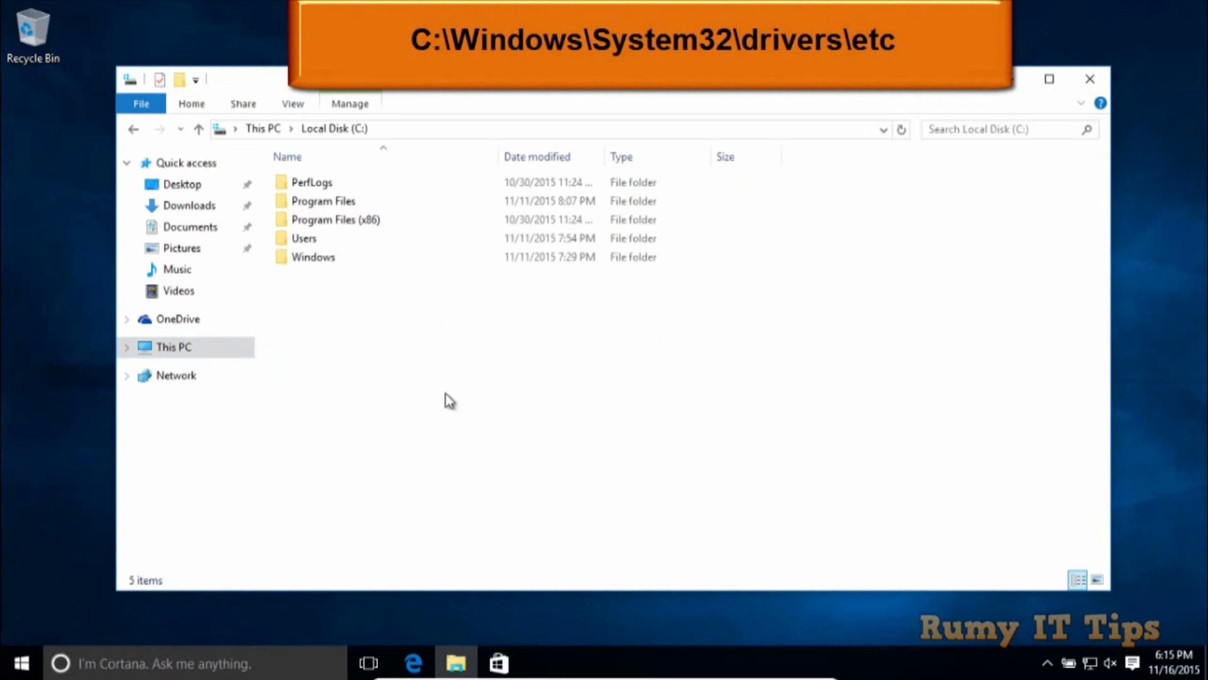
double_click(332, 258)
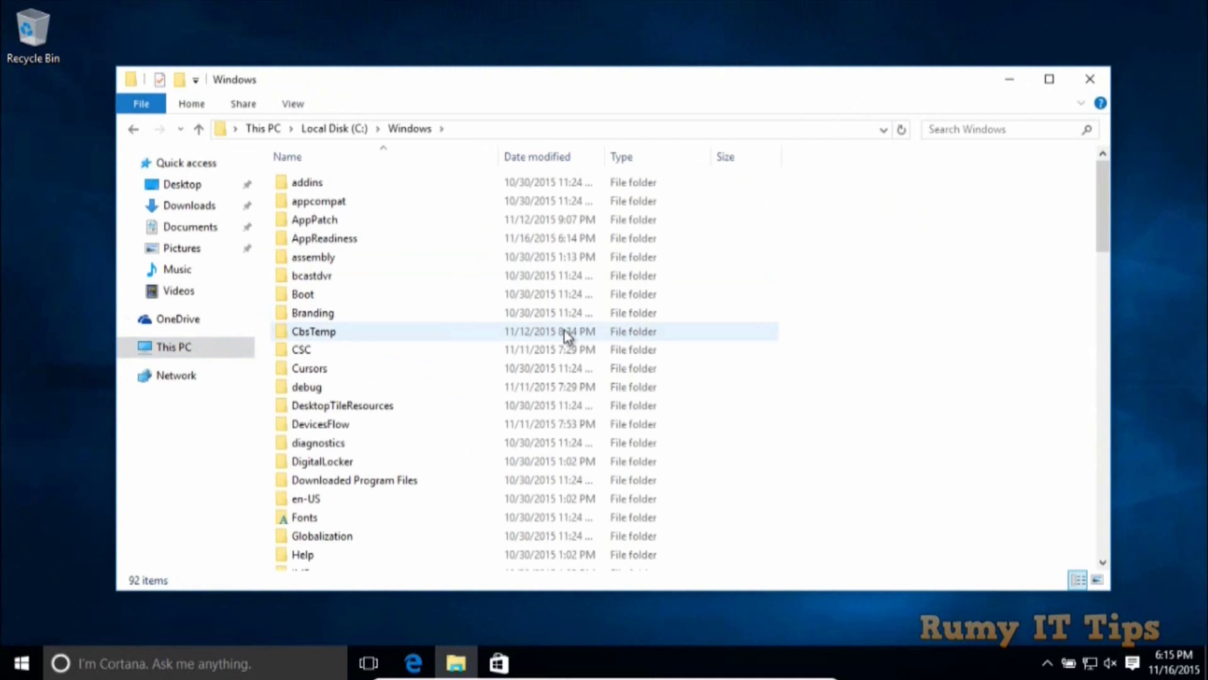
drag(1096, 195, 1108, 364)
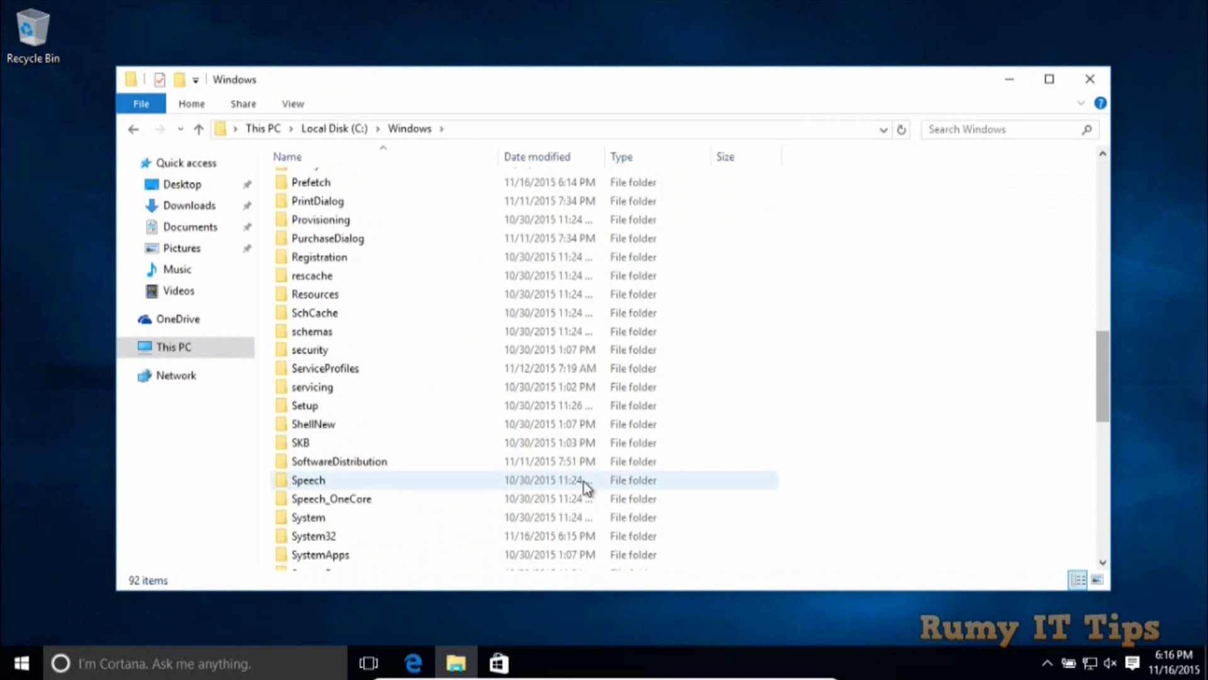
double_click(365, 534)
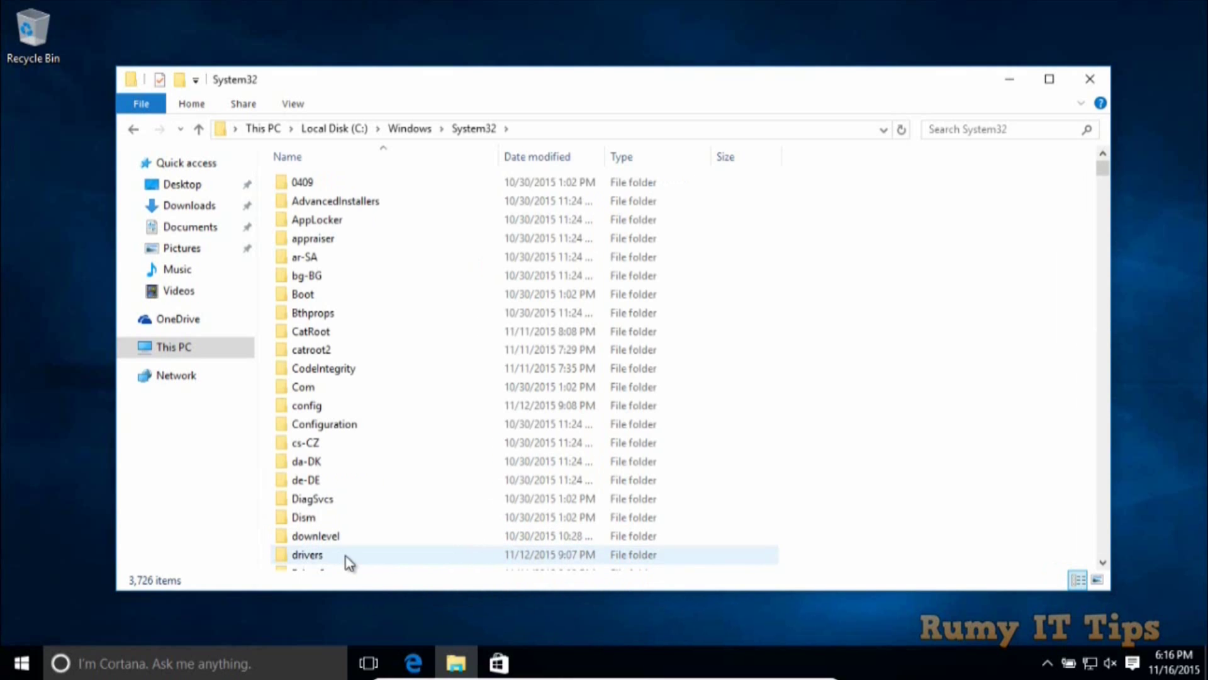
double_click(346, 557)
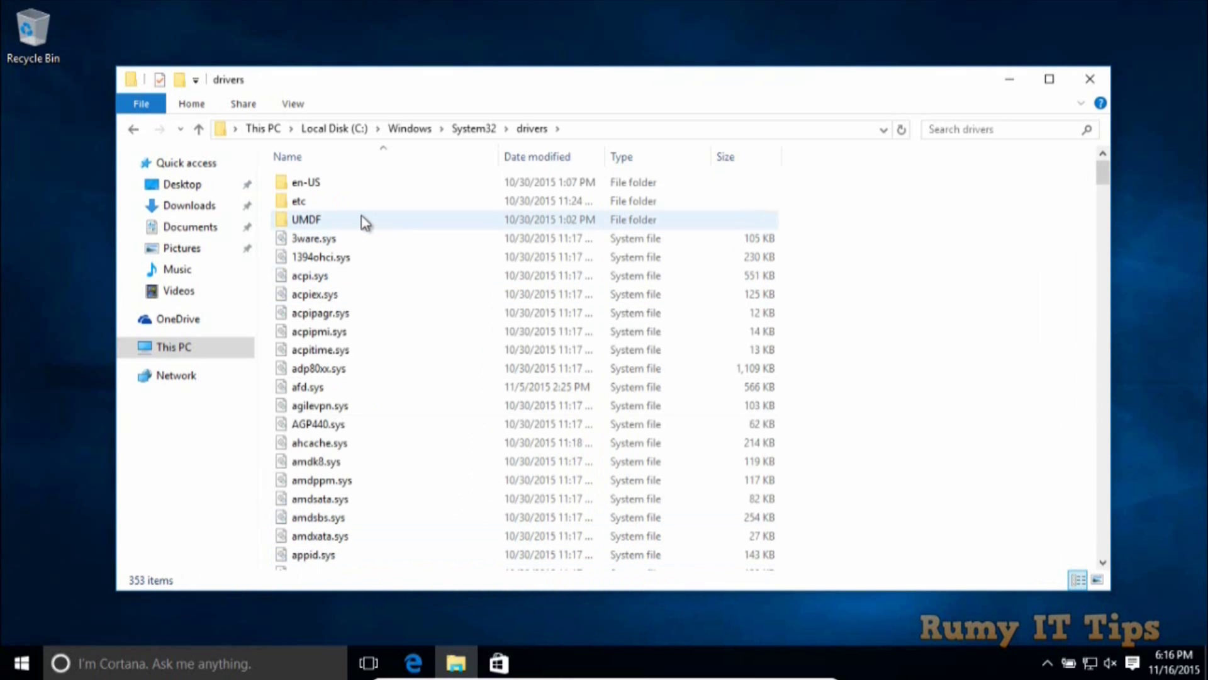
double_click(350, 200)
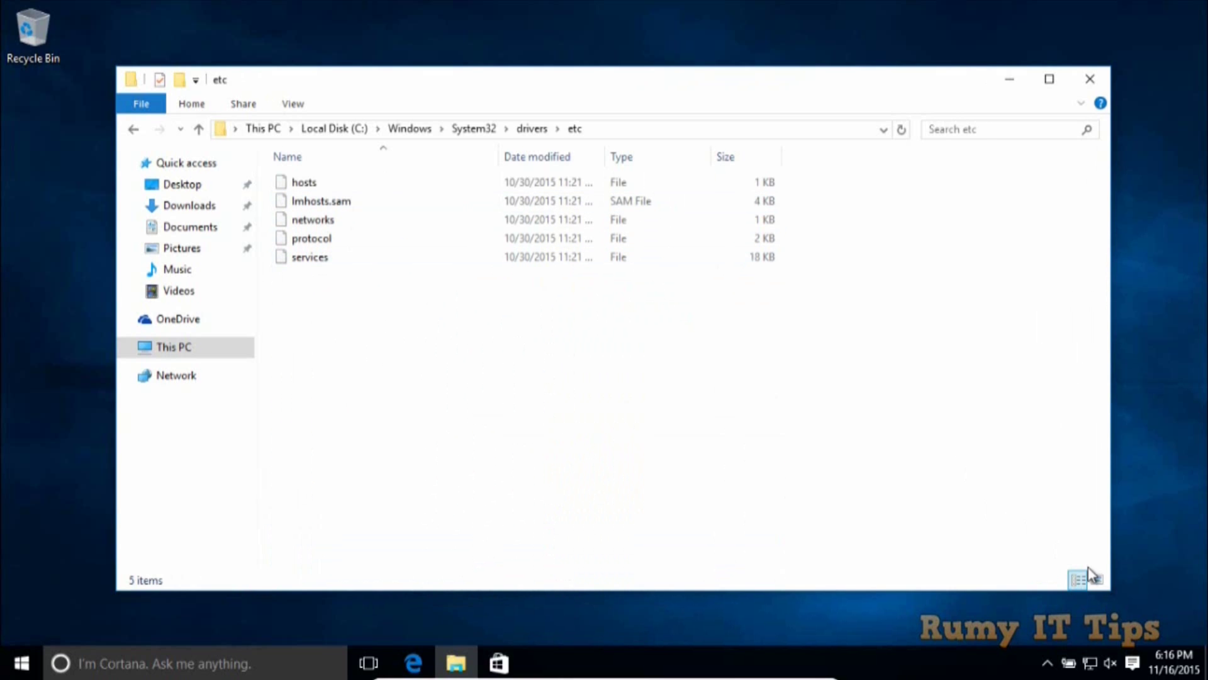
Step: Show Large icons, select hosts, copy the etc folder path, and minimize the window
click(1098, 580)
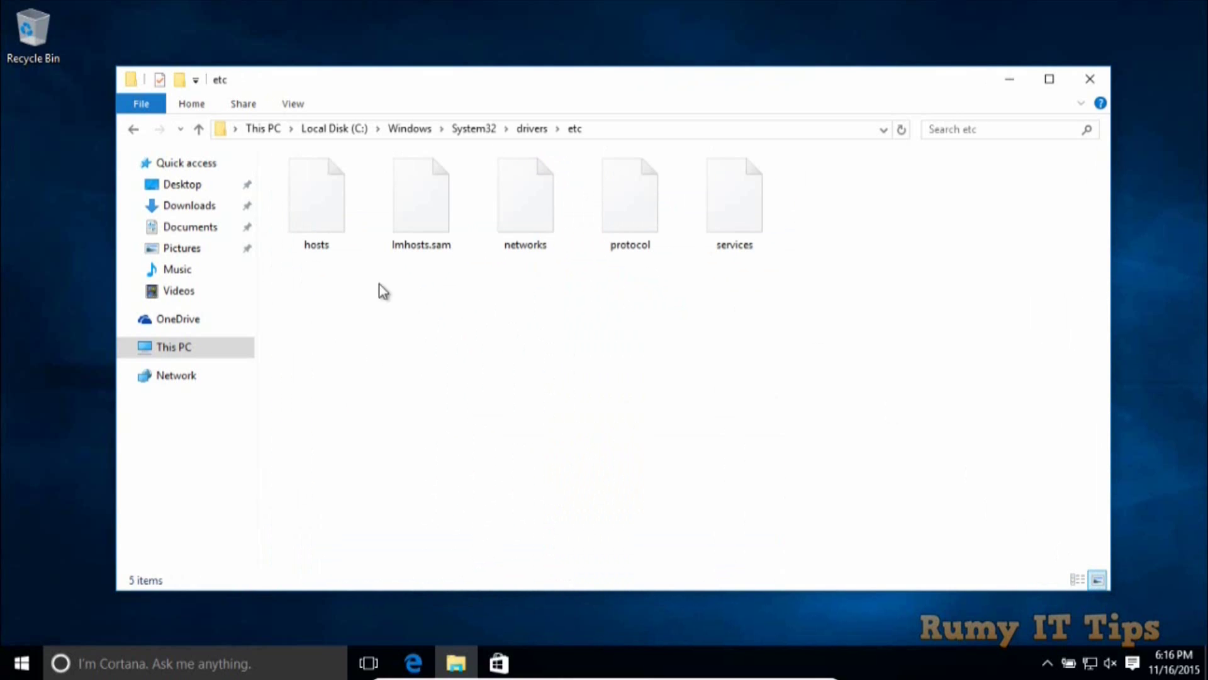
click(324, 214)
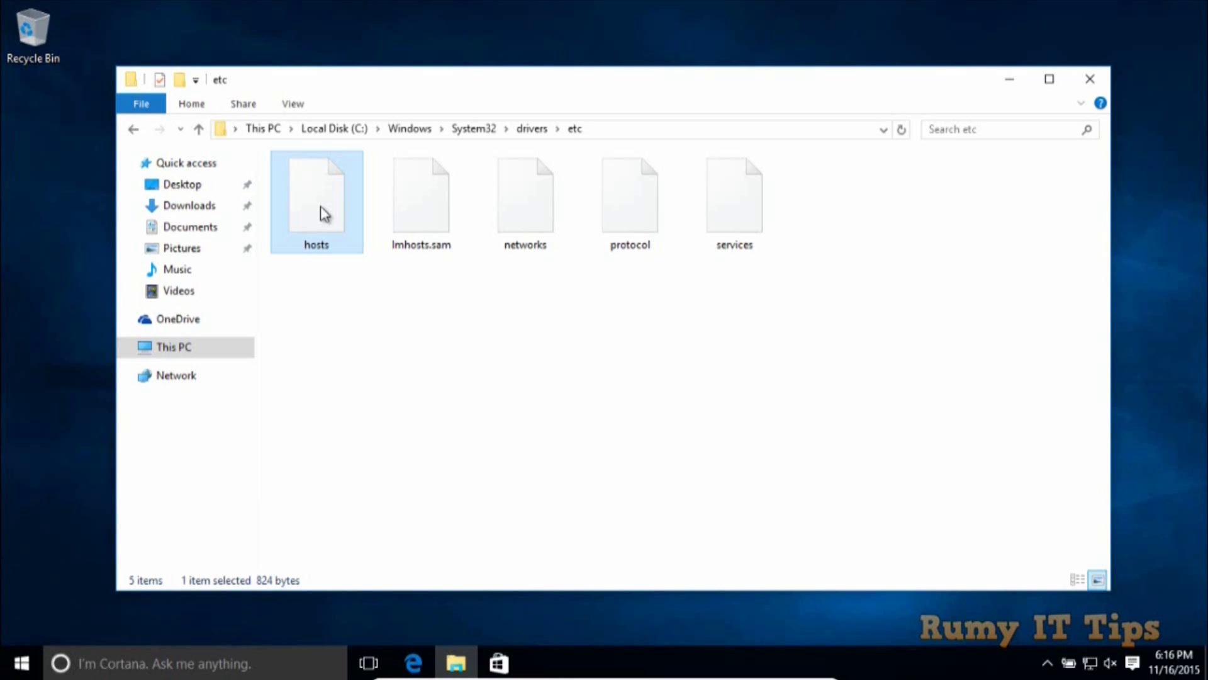
click(603, 130)
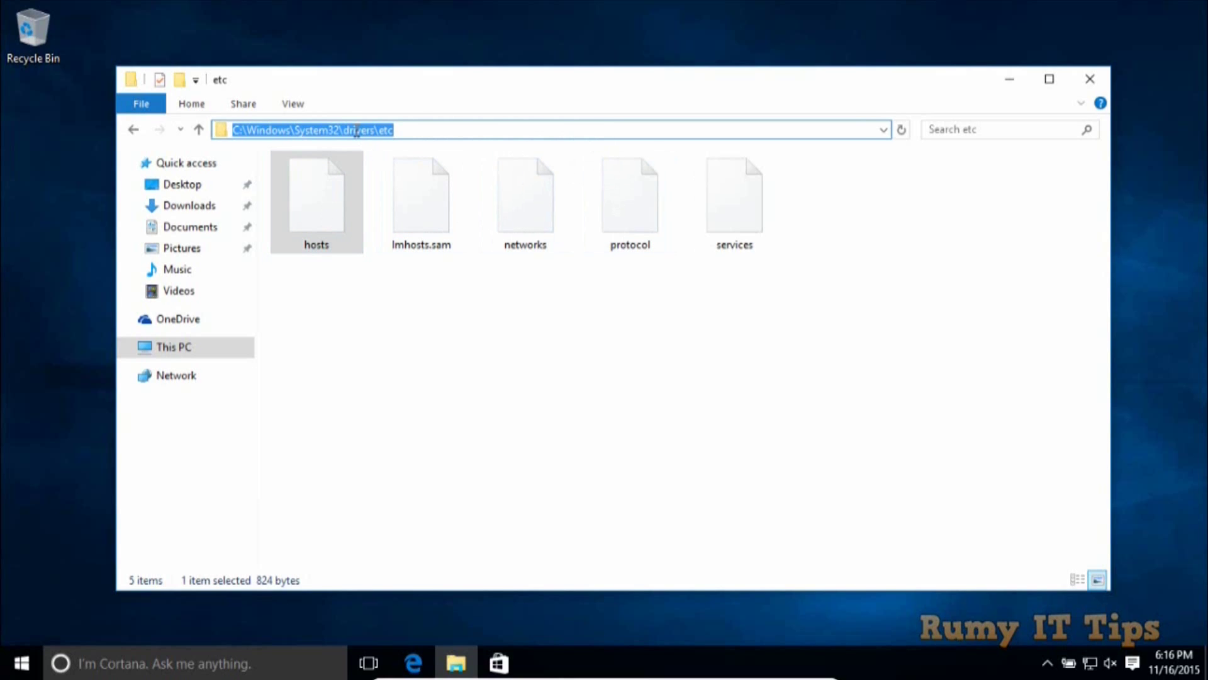
right_click(356, 131)
click(399, 185)
click(1009, 80)
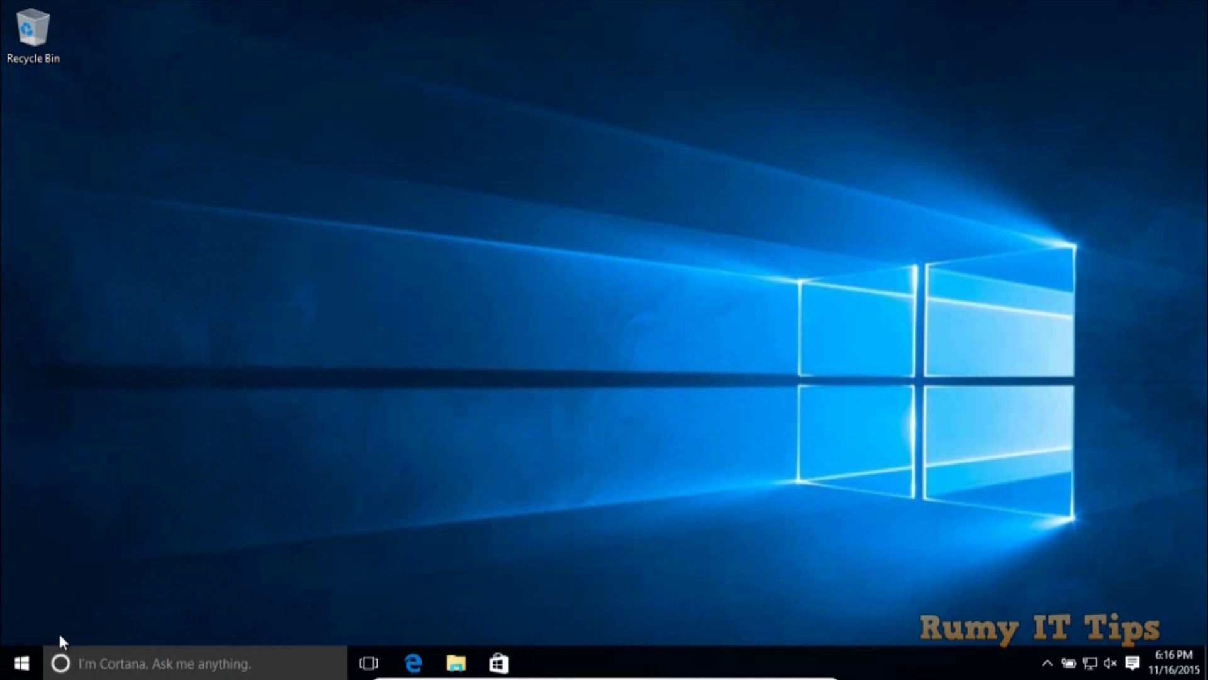
Step: Launch Command Prompt (Admin) from the Start right-click menu and approve the UAC prompt
right_click(37, 659)
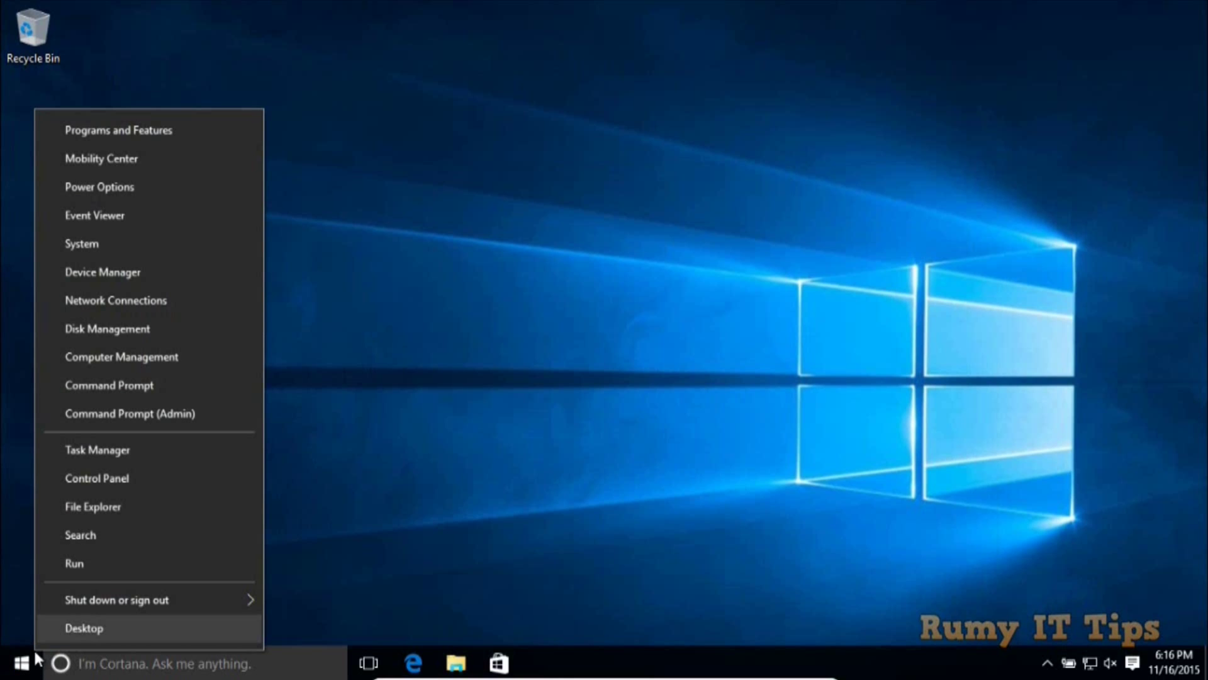
click(240, 414)
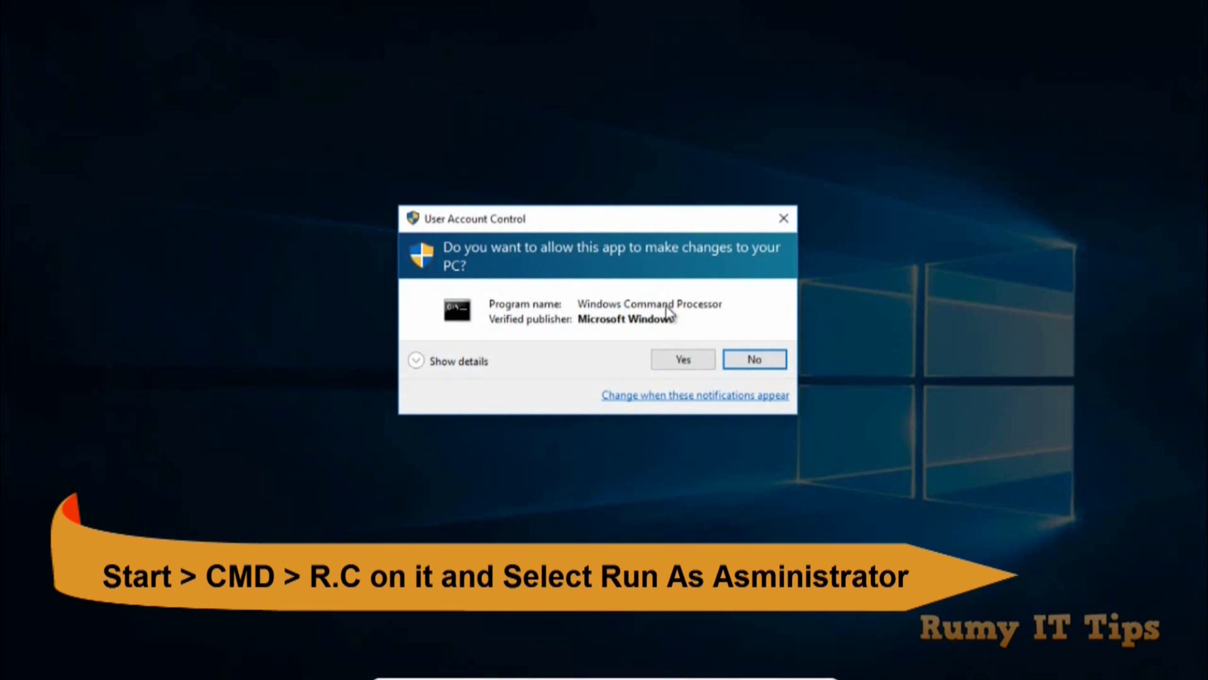
click(693, 357)
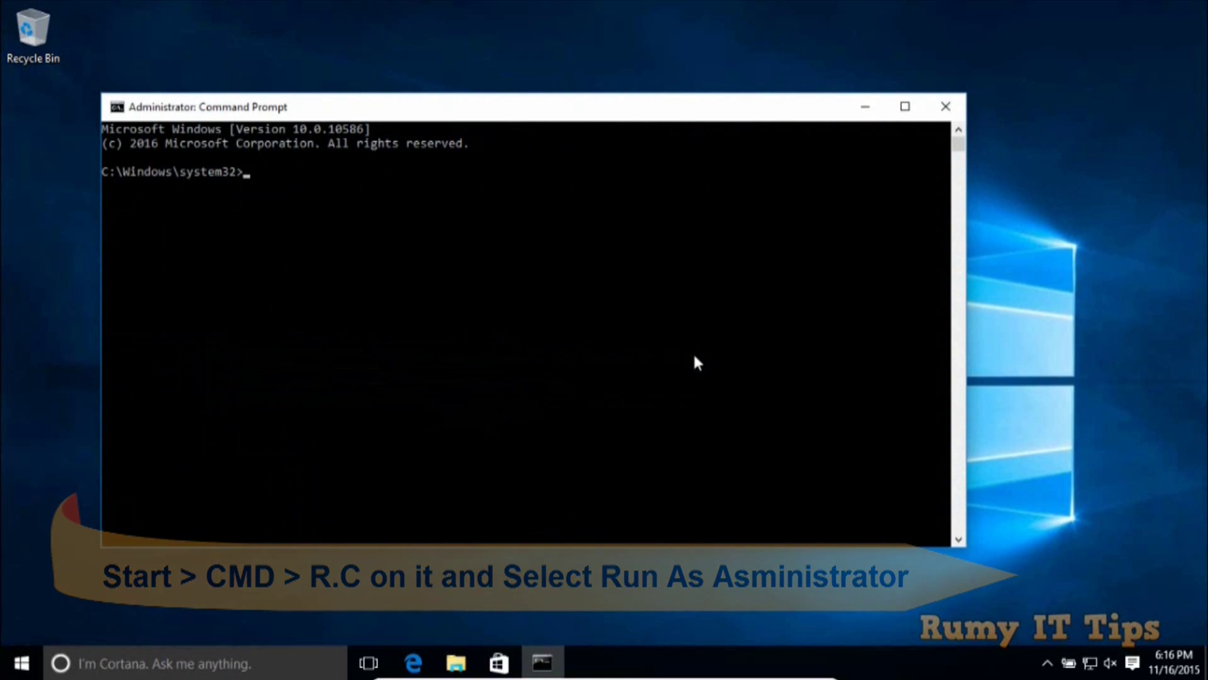
Step: Run 'notepad C:\Windows\System32\drivers\etc\hosts' at the admin prompt, copying the command text first
text(notepad)
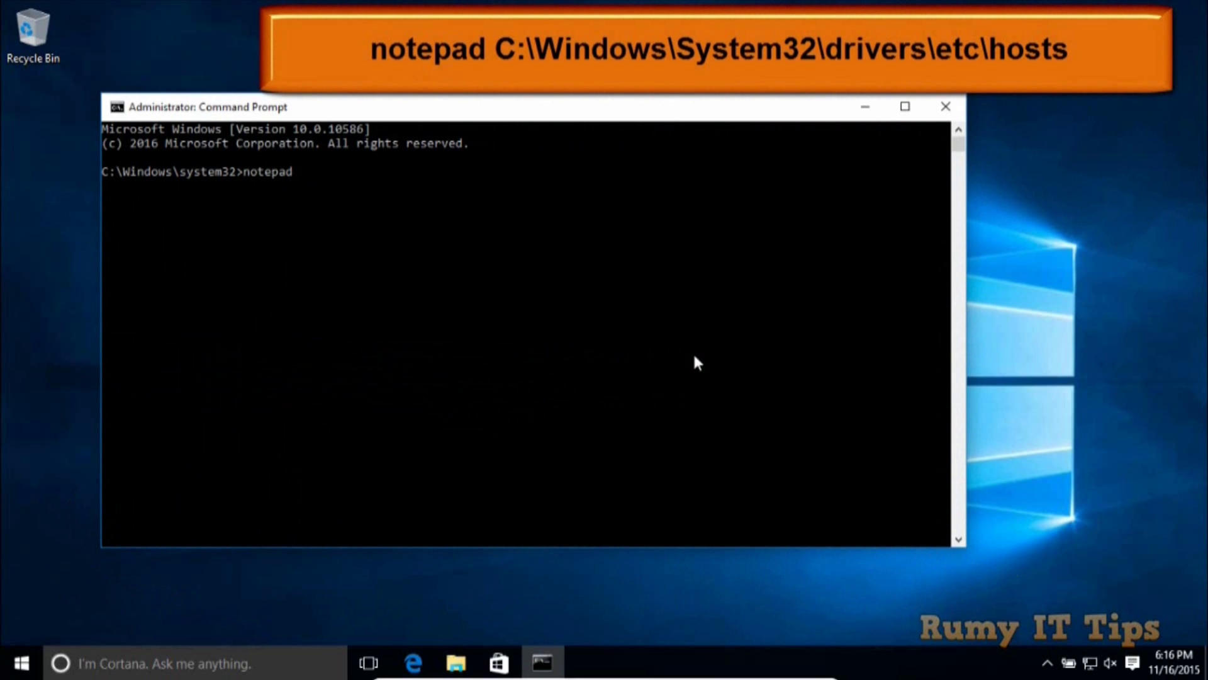
text( C:\Windows\System32\drivers\etc)
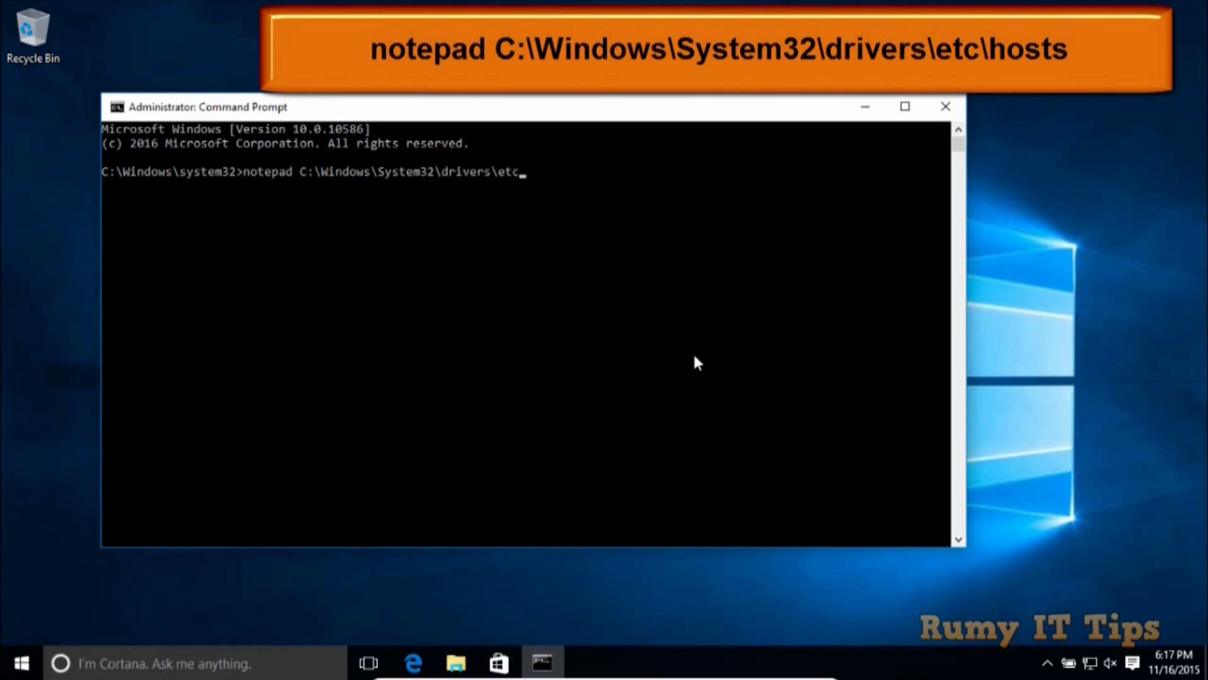
text(\hosts)
drag(562, 172, 243, 170)
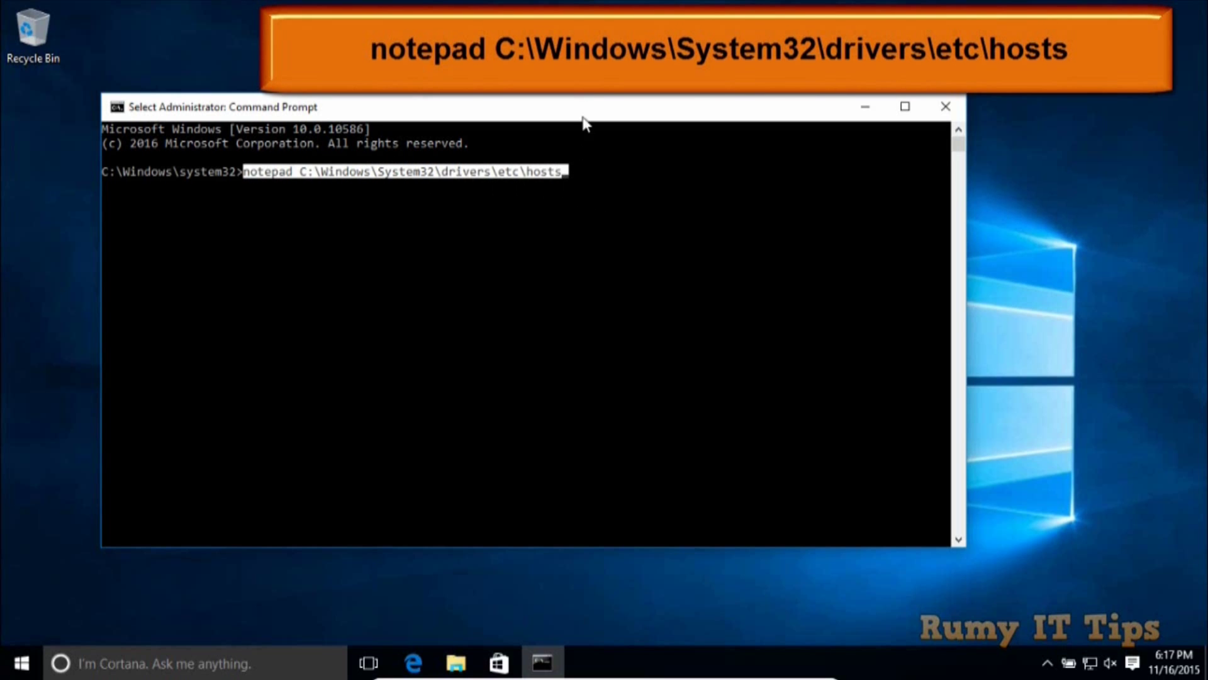
right_click(572, 171)
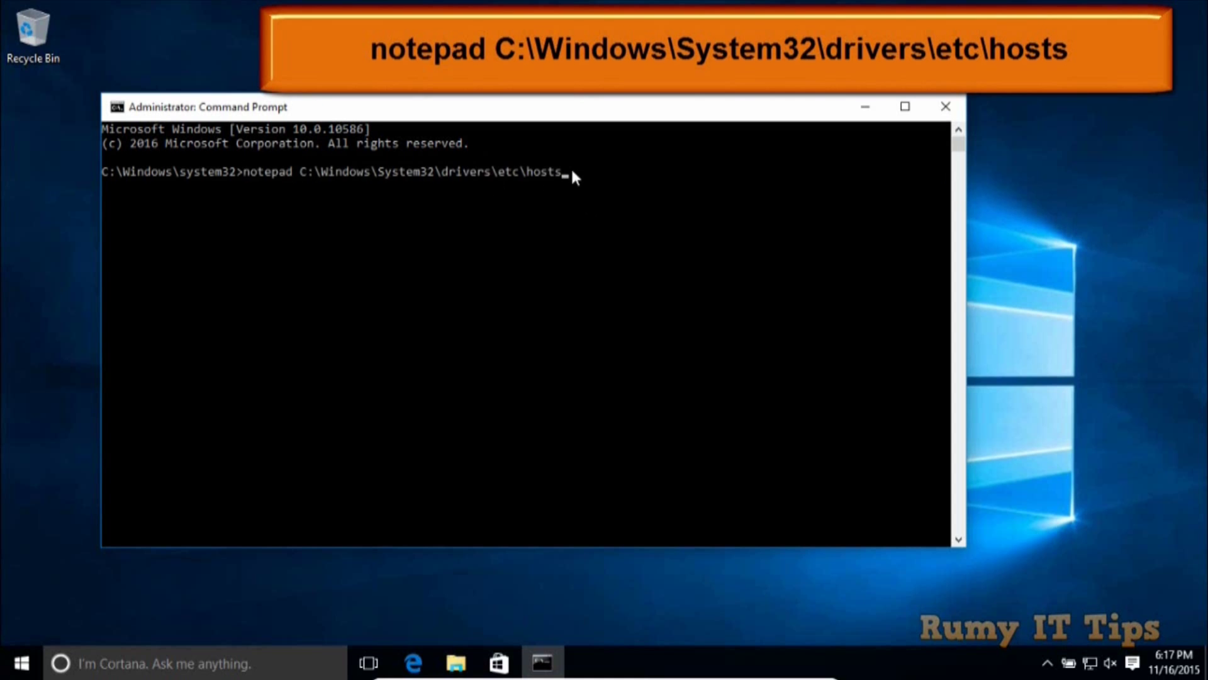
key(Return)
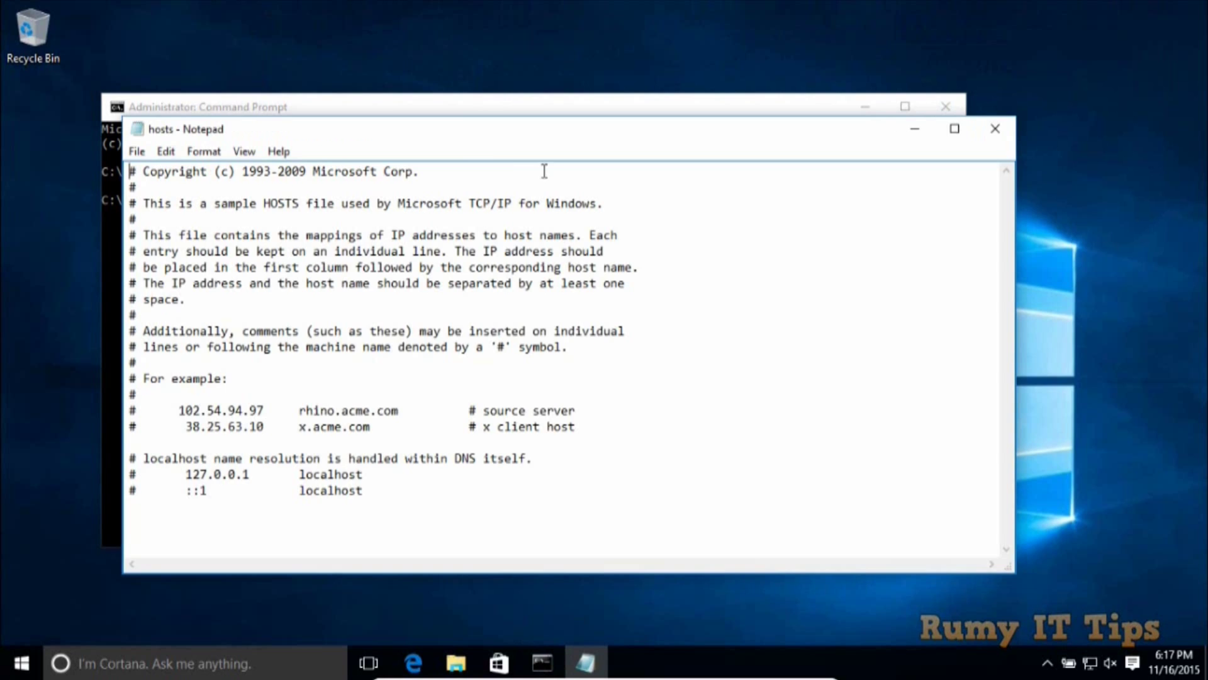
Step: Reposition Notepad, place the cursor below the ::1 localhost line, and bring up Cortana search
drag(471, 133, 570, 82)
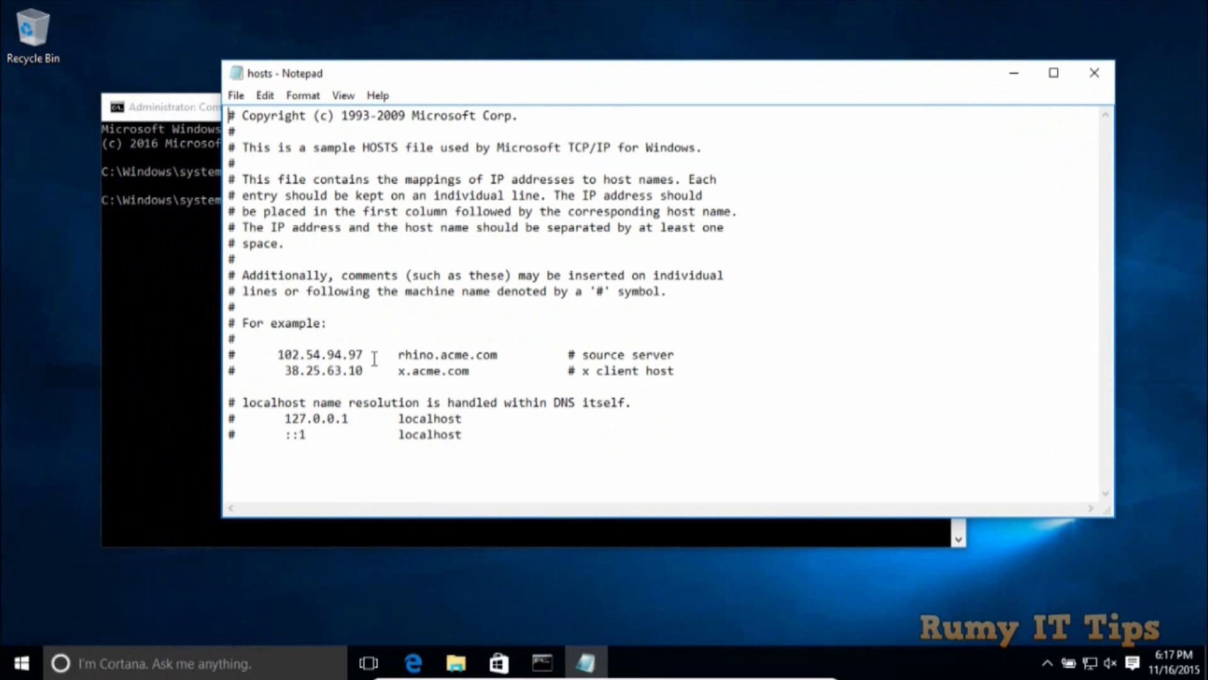
click(240, 454)
click(142, 661)
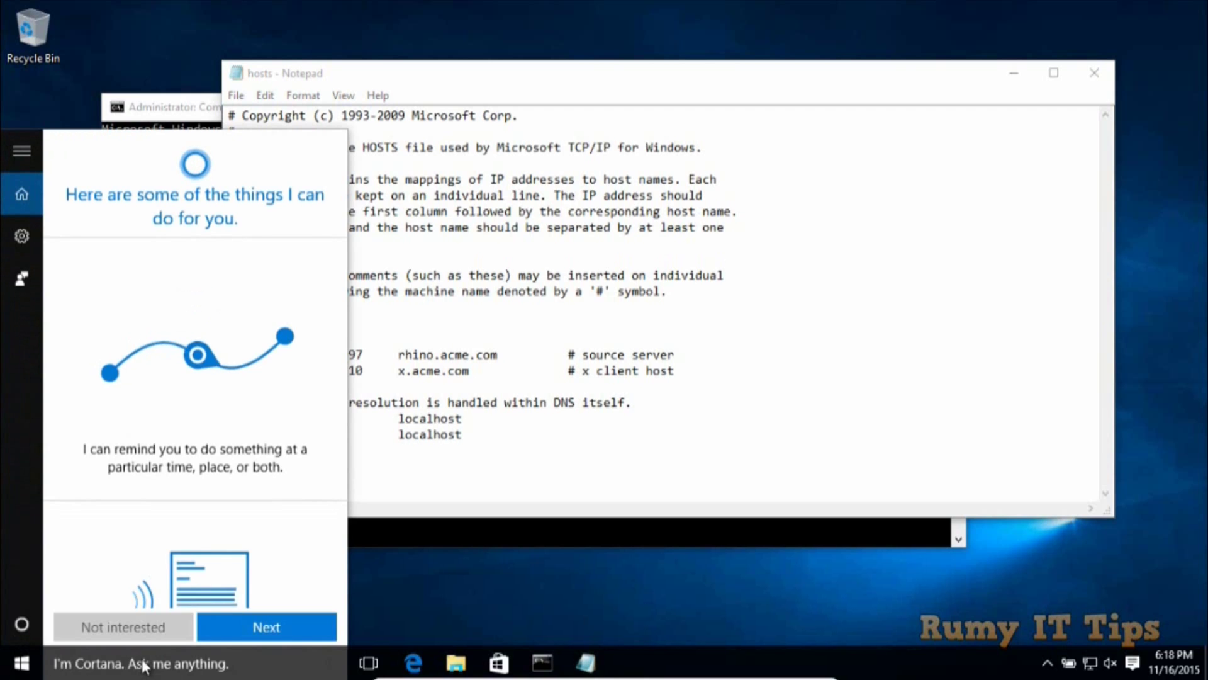
Step: Dismiss Cortana, search 'defe' to launch Windows Defender, and open its Settings page
click(188, 629)
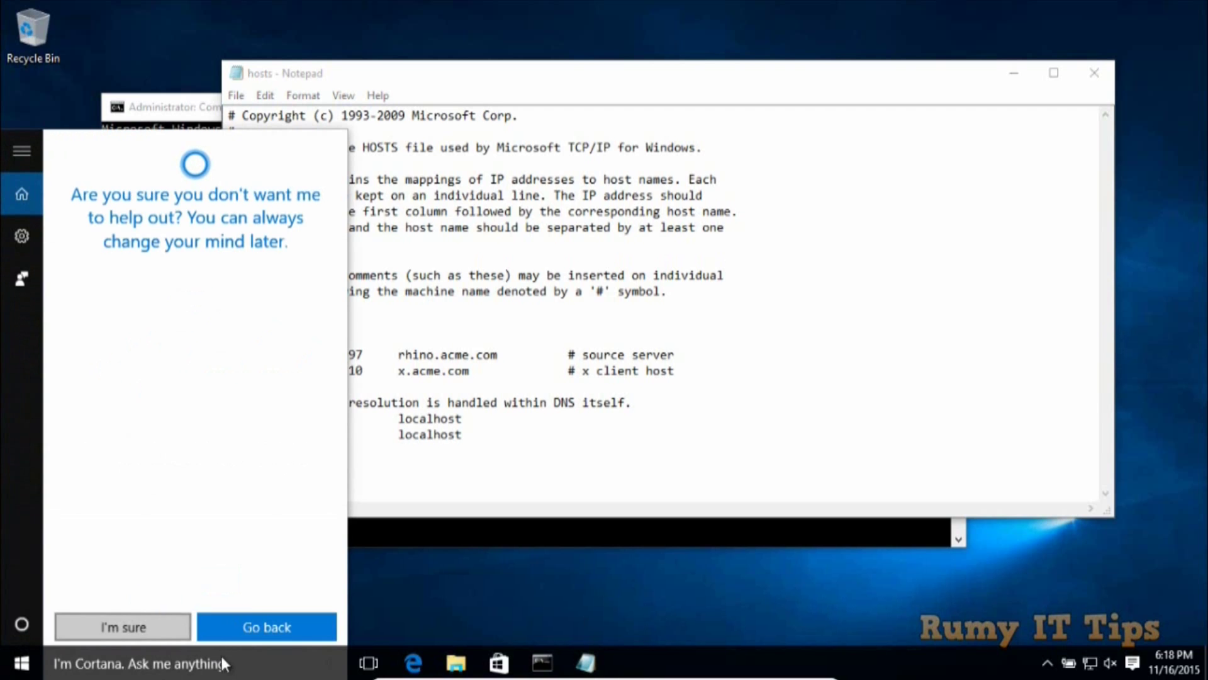
click(172, 658)
text(defe)
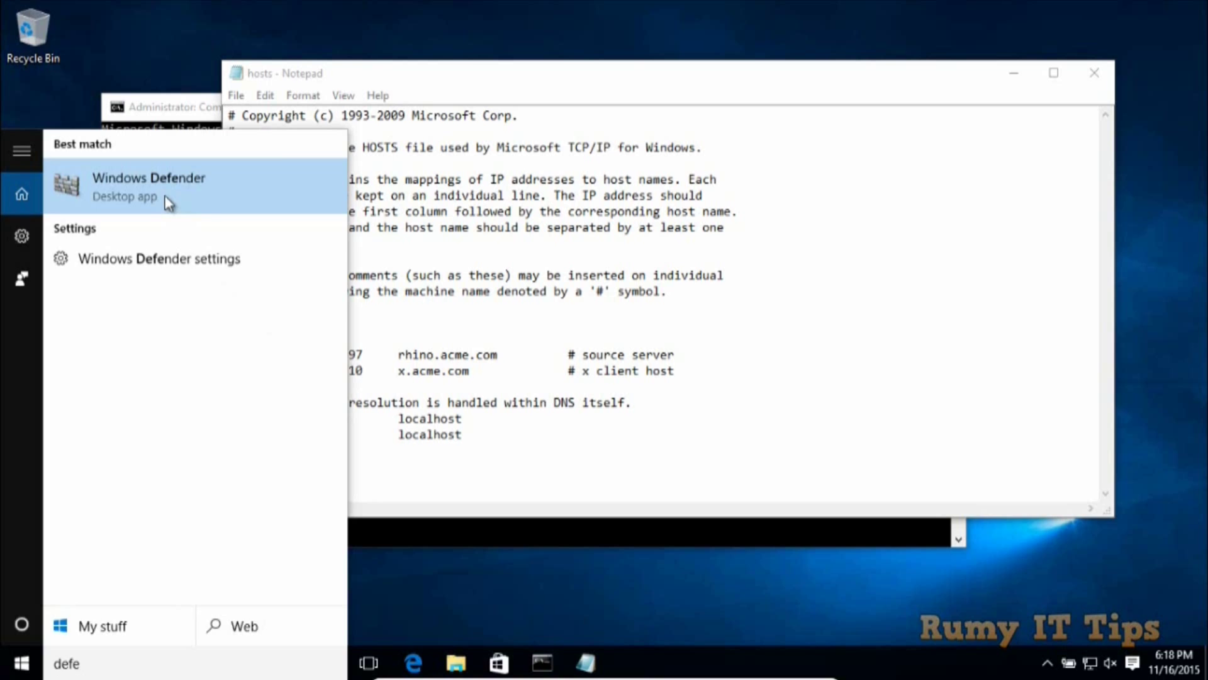
click(314, 253)
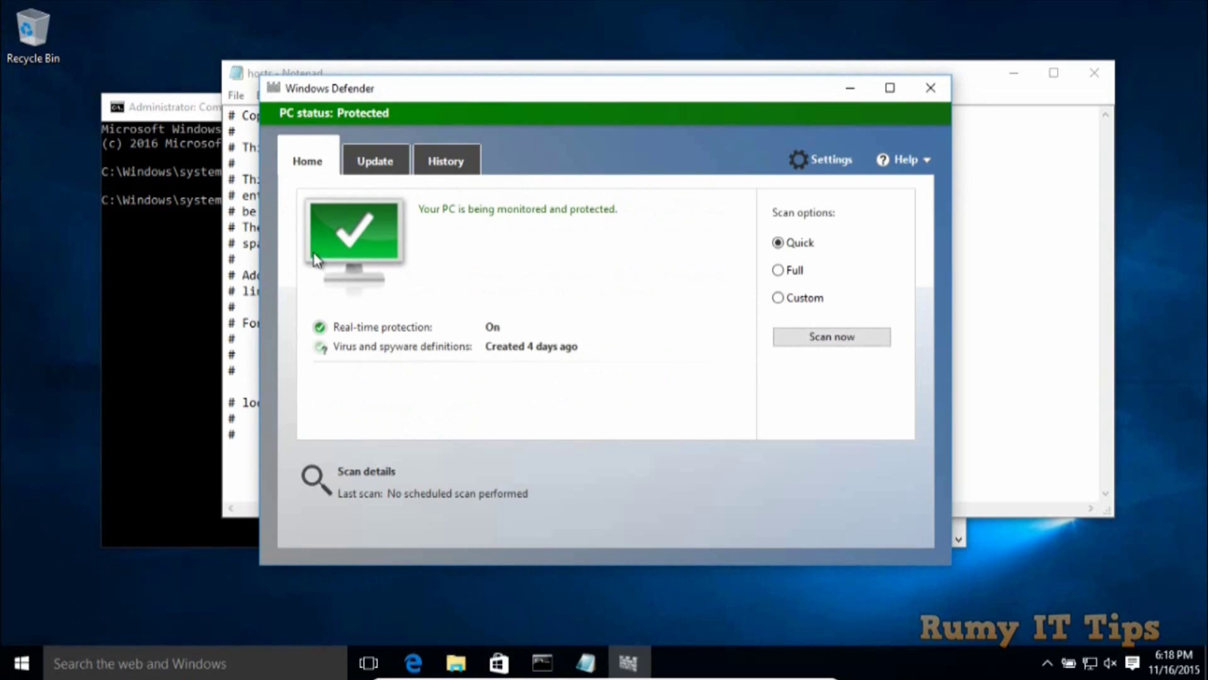
click(829, 159)
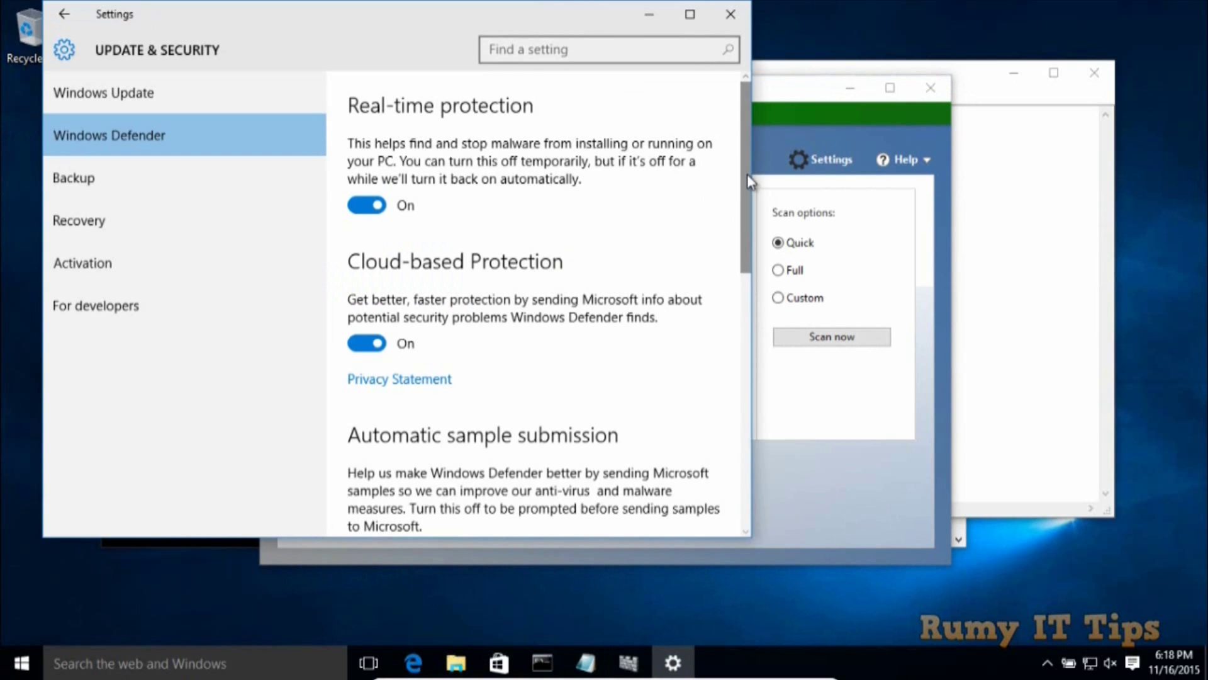
Step: Switch Real-time protection, Cloud-based Protection and Automatic sample submission to Off
scroll(742, 305, down, 5)
scroll(740, 208, up, 5)
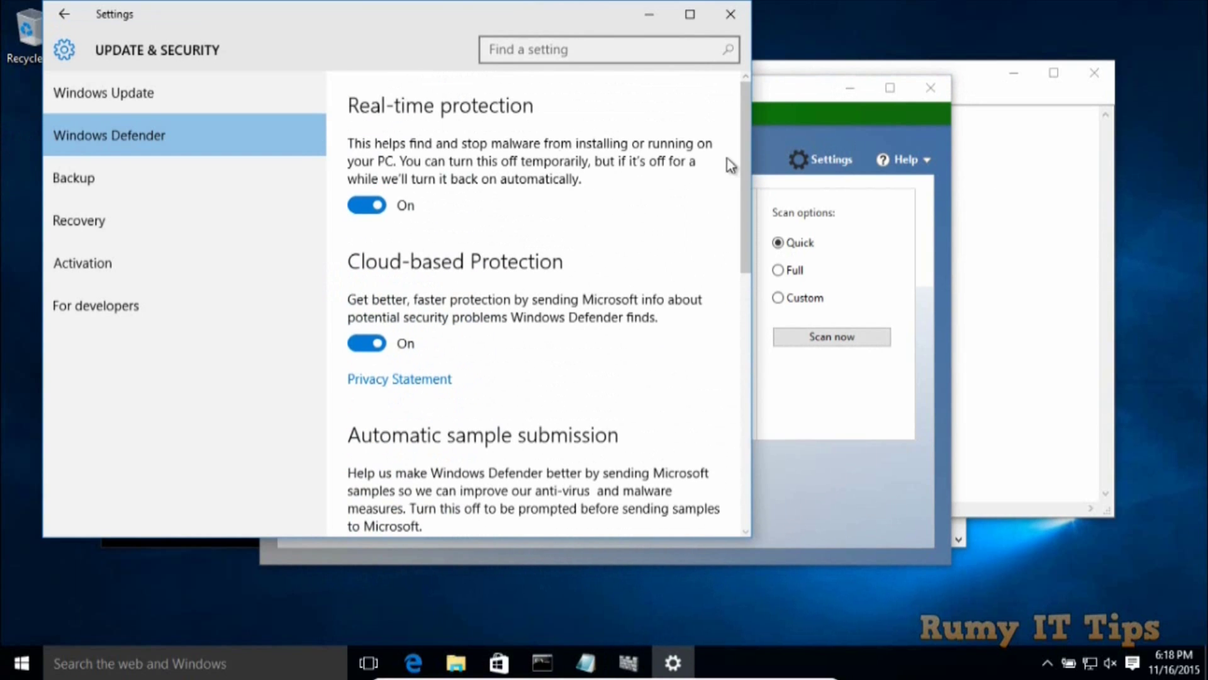
click(368, 203)
click(399, 335)
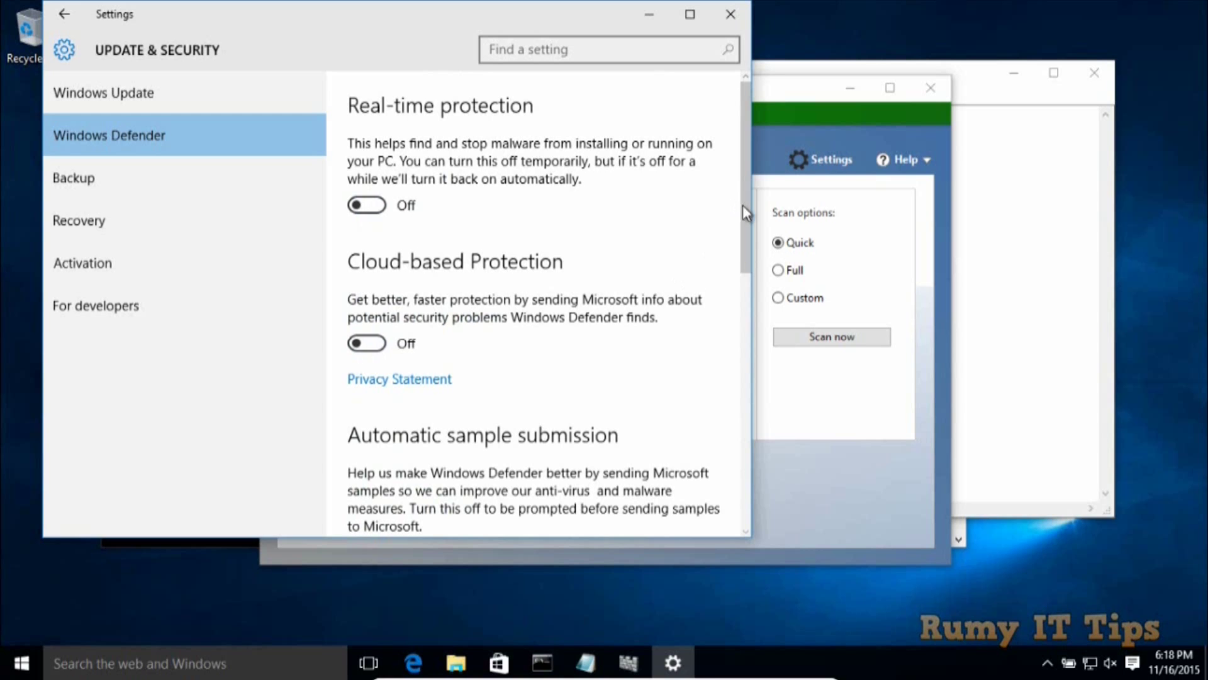
drag(748, 213, 741, 372)
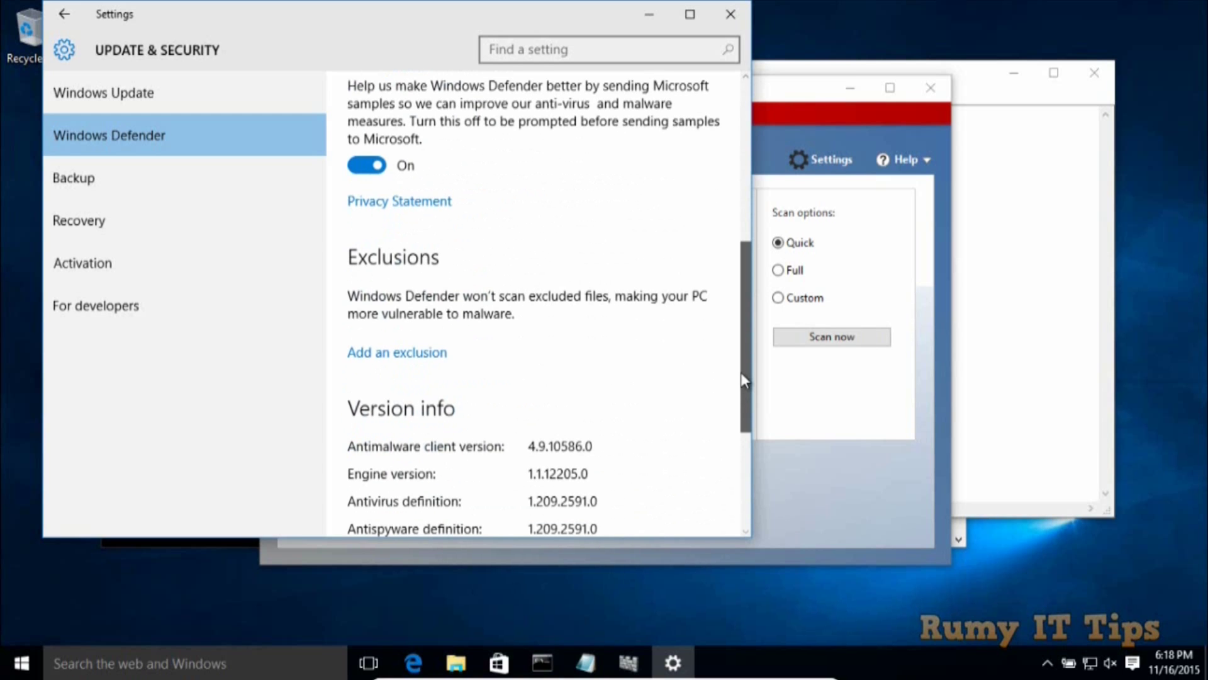
scroll(742, 373, up, 1)
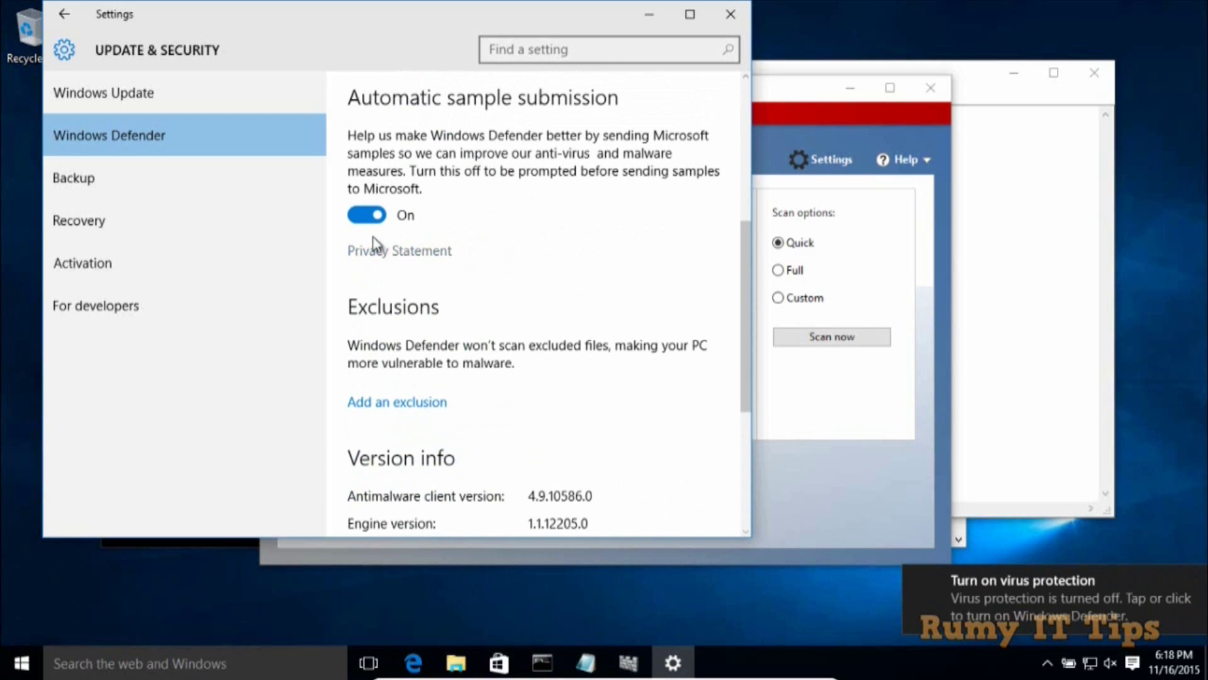
click(365, 221)
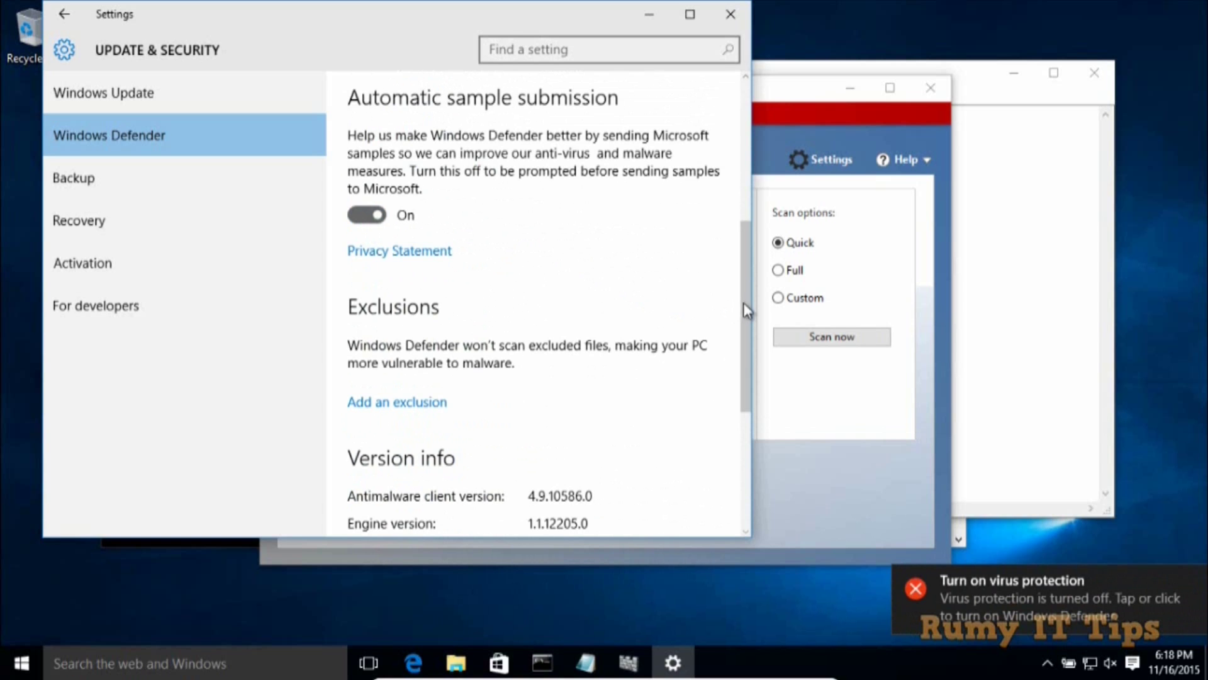
Step: Scroll down to the Exclusions section and choose 'Add an exclusion'
drag(742, 348, 739, 437)
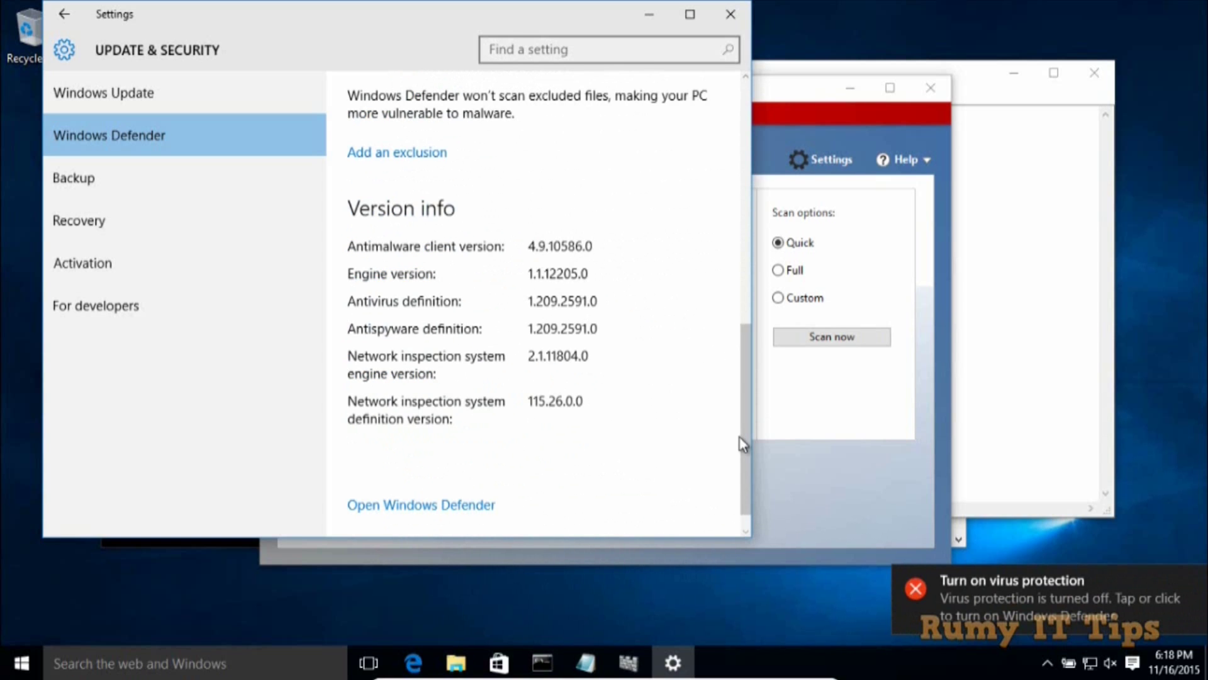
click(745, 247)
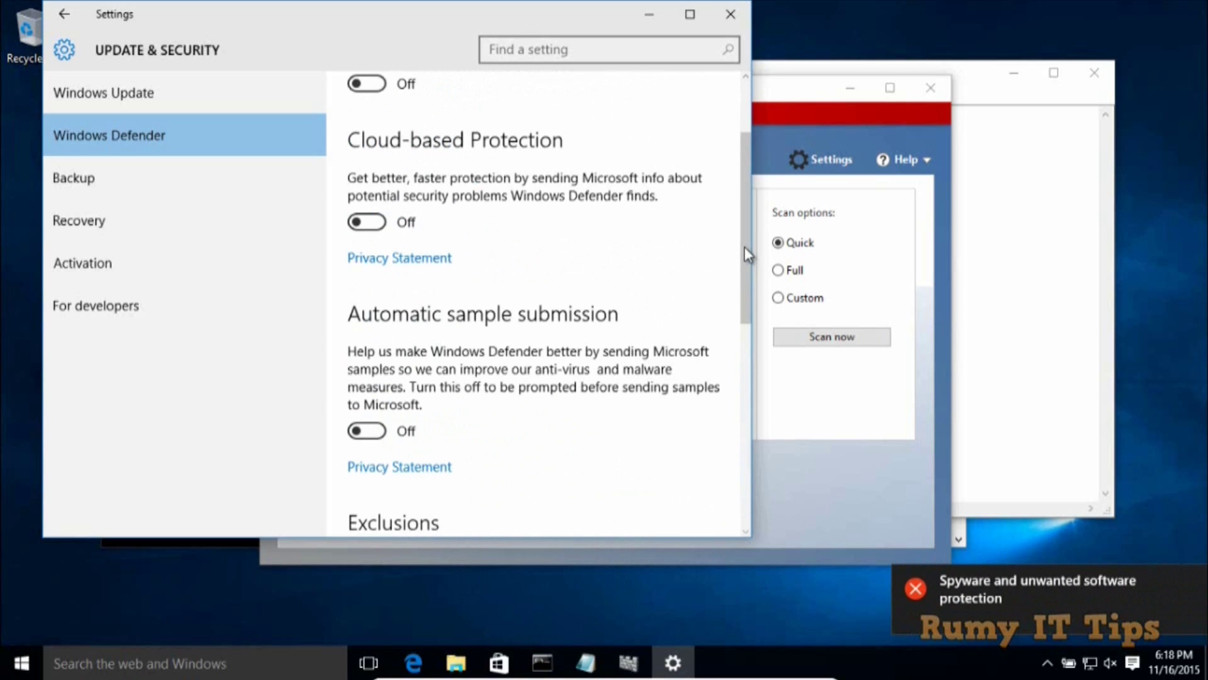
drag(745, 247, 736, 378)
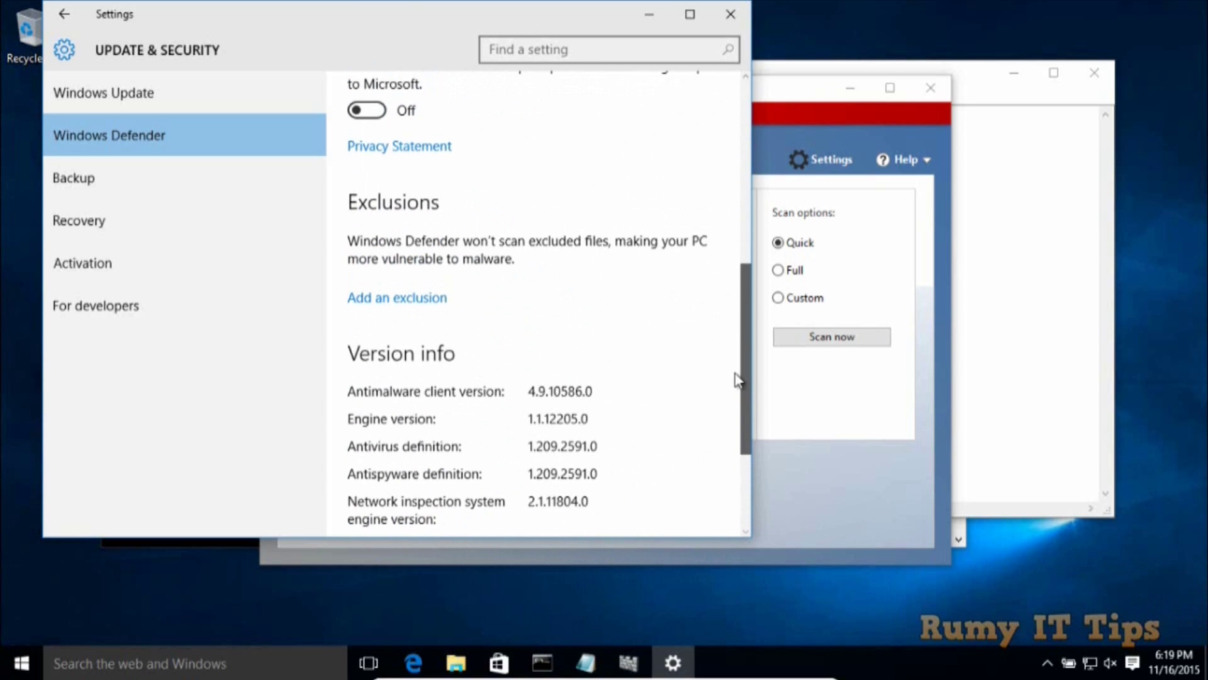
click(420, 300)
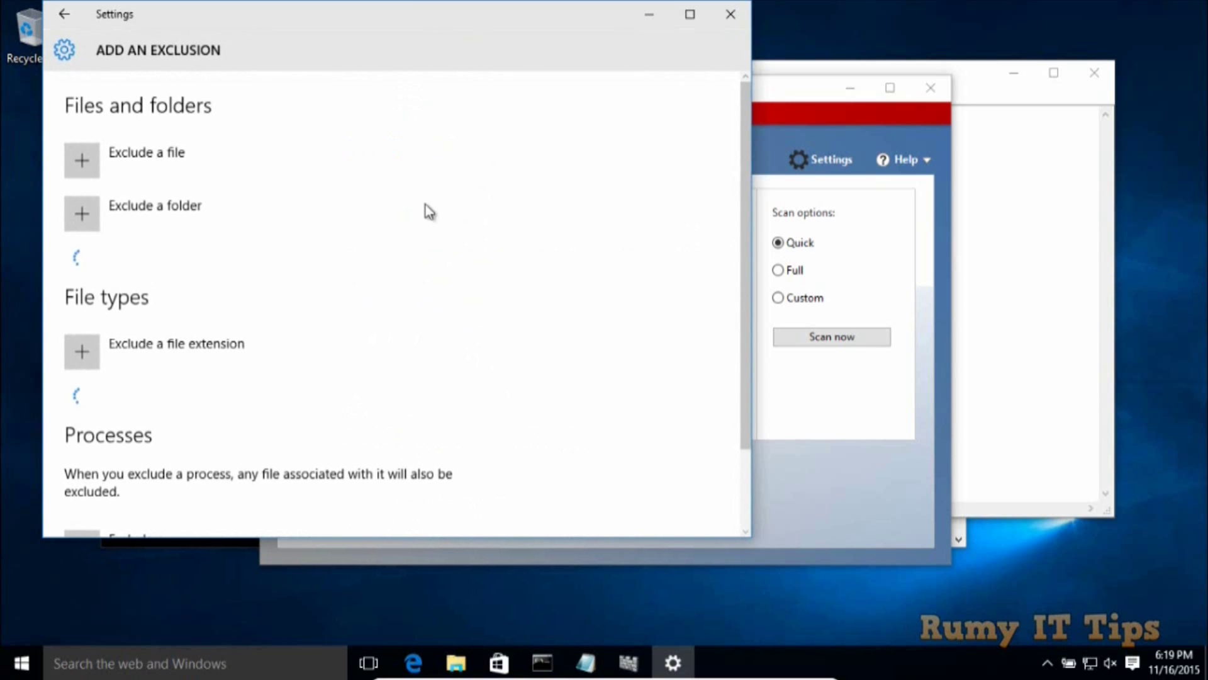
Step: Choose 'Exclude a file' to bring up the file picker
drag(297, 33, 811, 58)
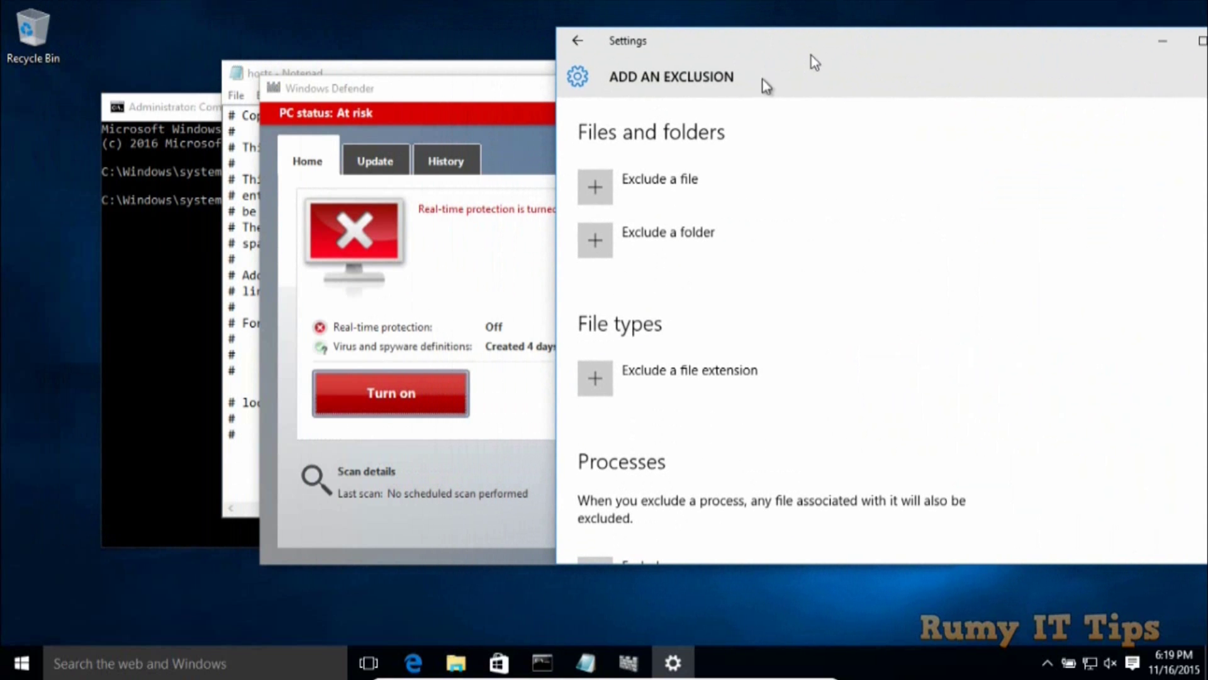
click(616, 189)
click(706, 234)
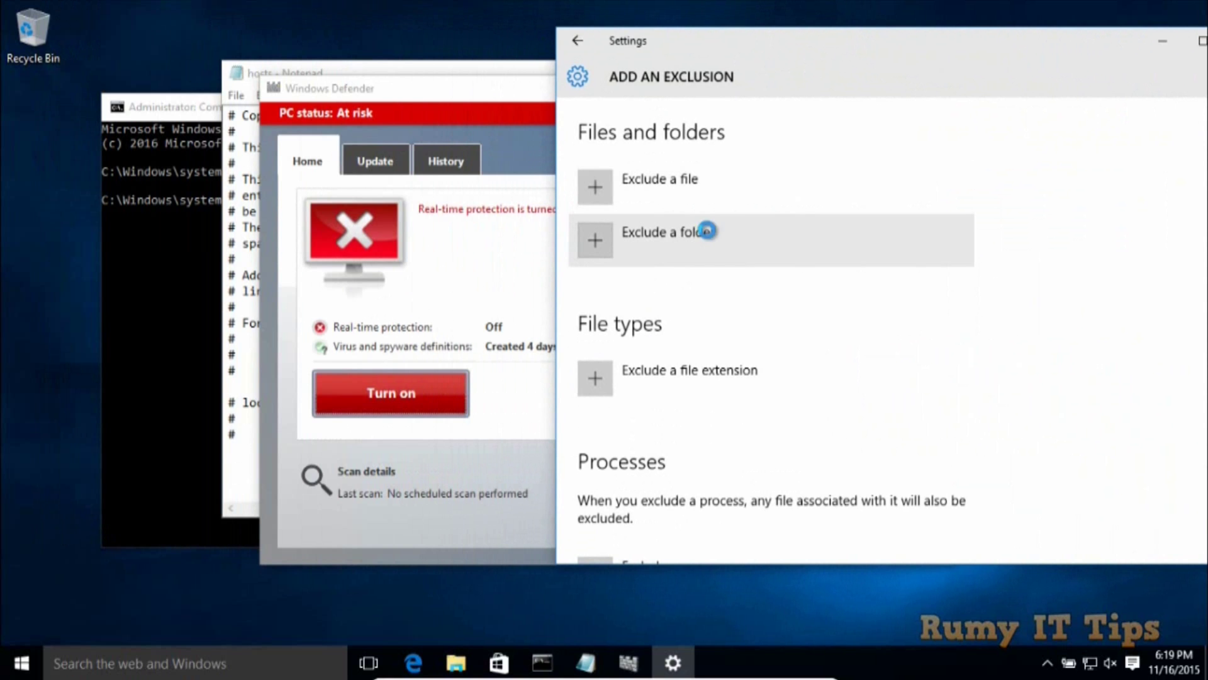
click(682, 178)
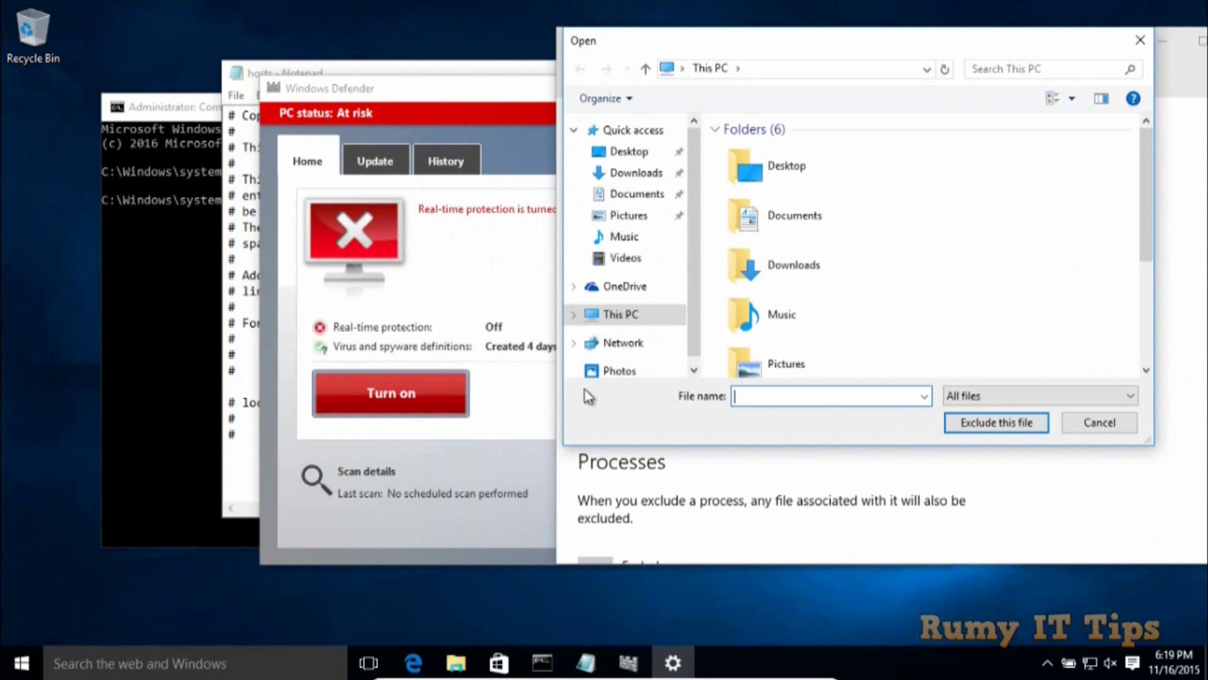
Step: Copy the hosts path from Command Prompt, paste it as the file name, and exclude the file
click(207, 108)
drag(561, 172, 302, 172)
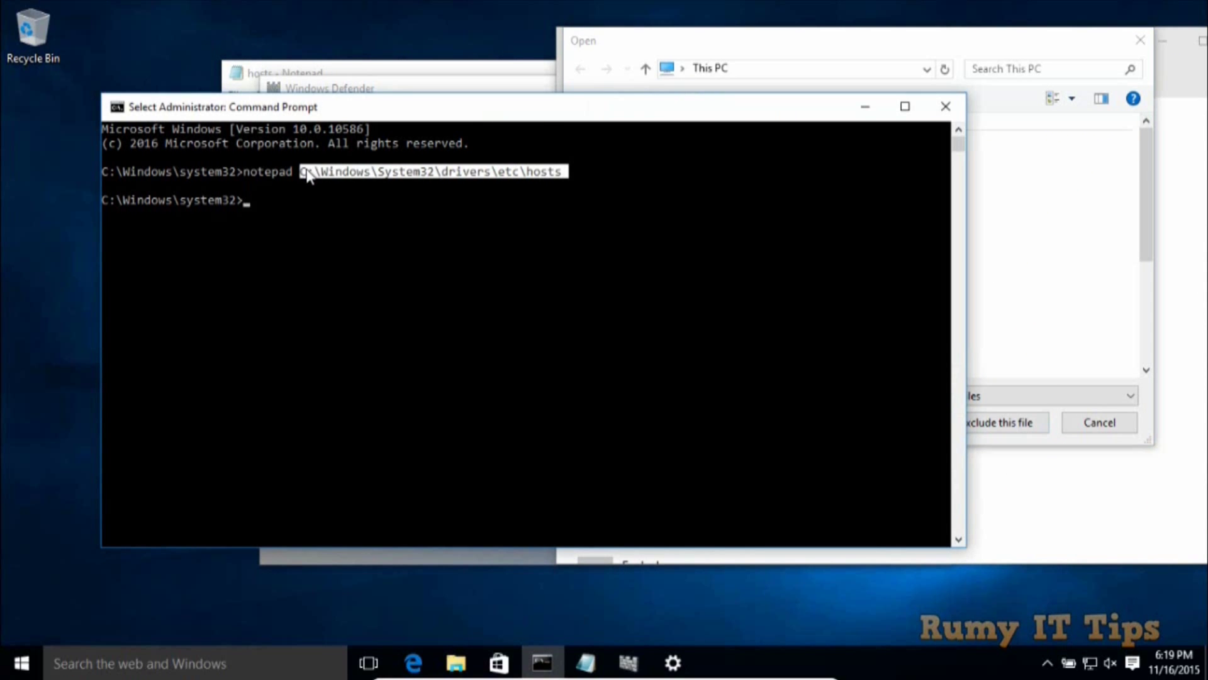
key(ctrl+c)
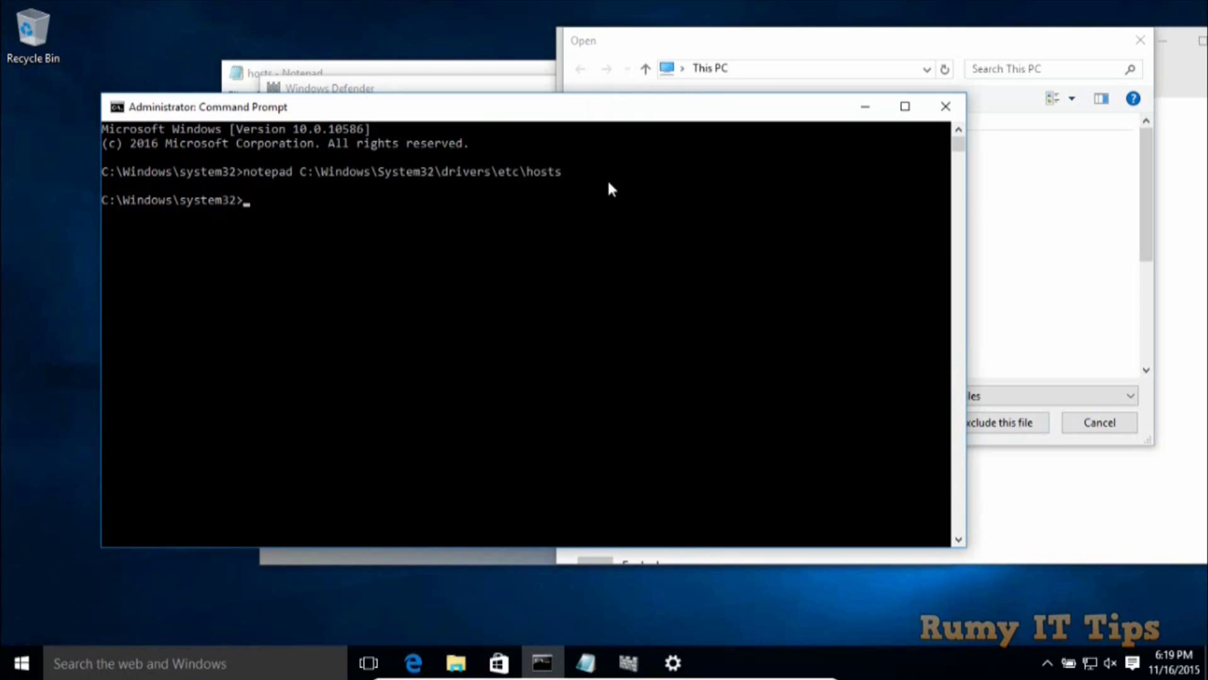
click(786, 41)
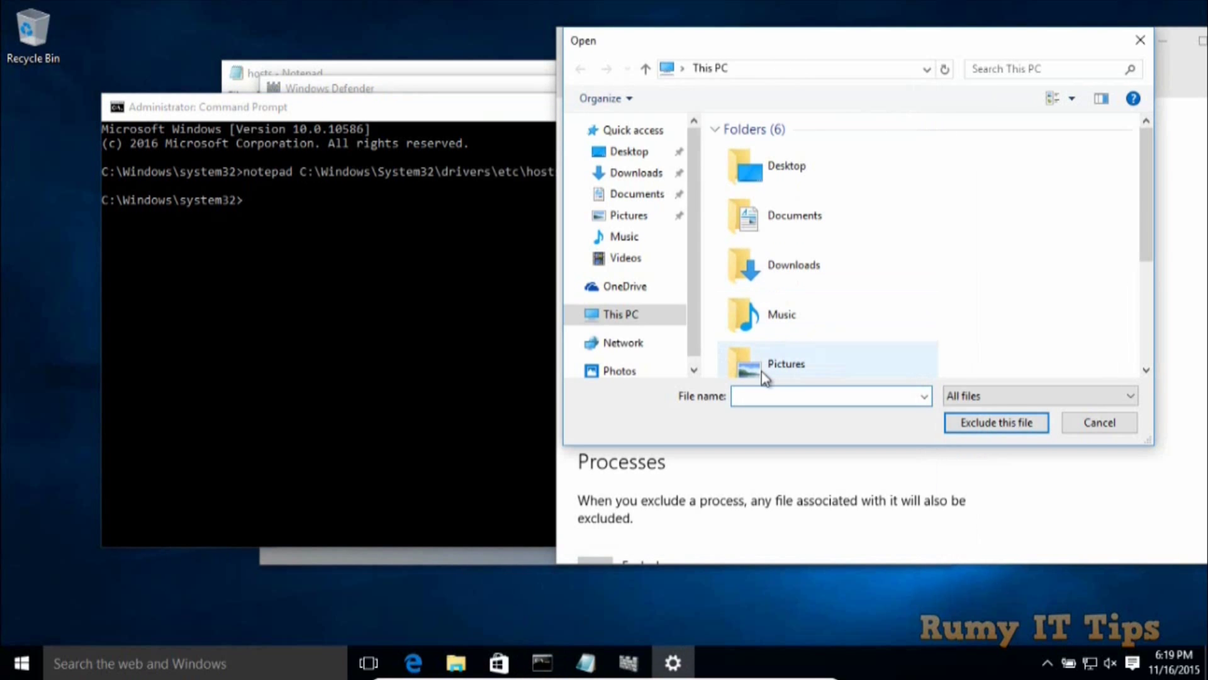
key(ctrl+v)
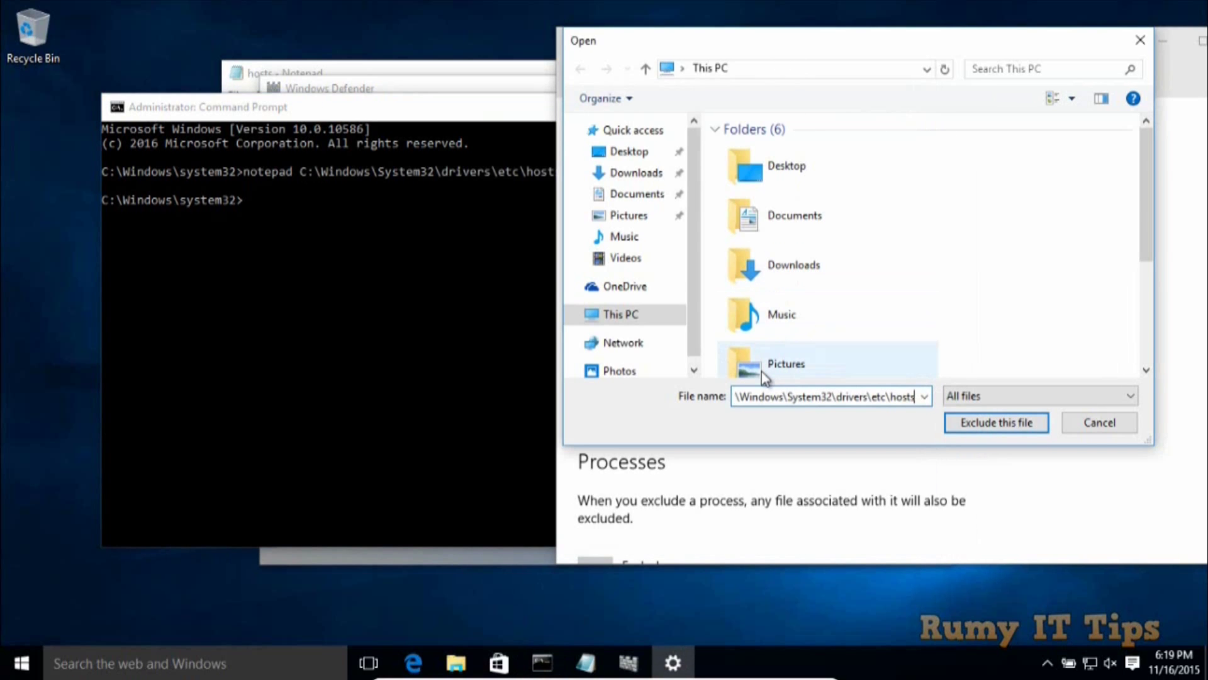
click(1010, 424)
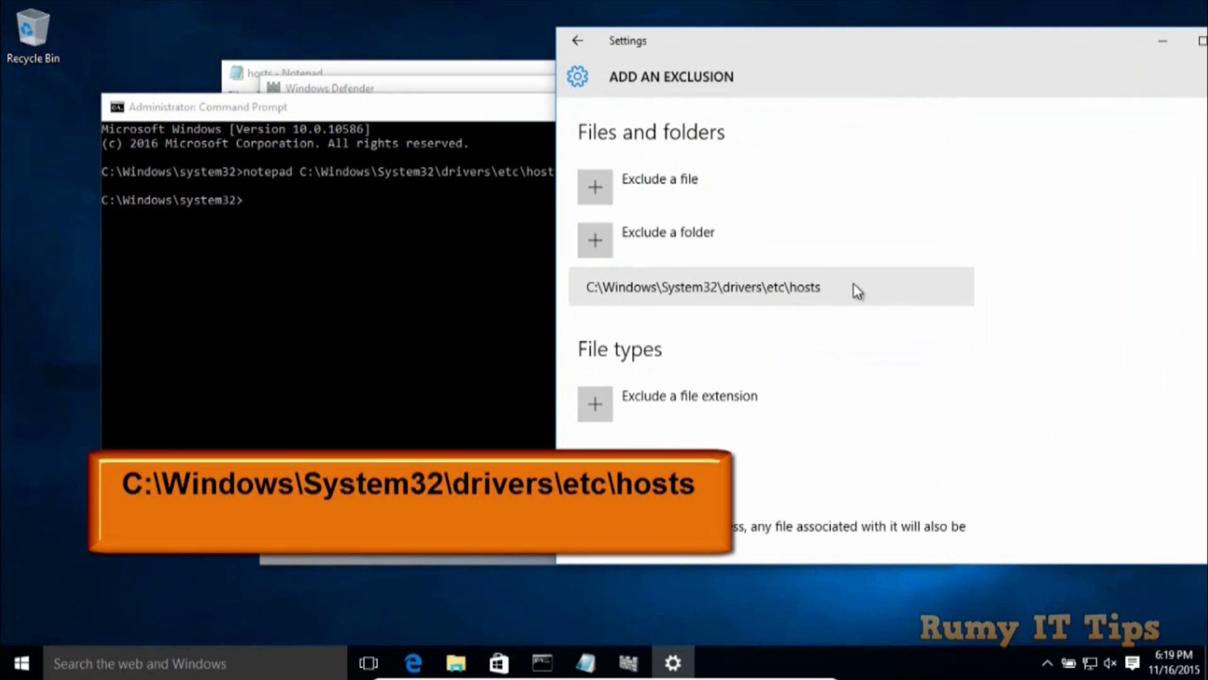
Step: Close Settings, try turning real-time protection back on in Defender, then return to Notepad
drag(912, 53, 682, 55)
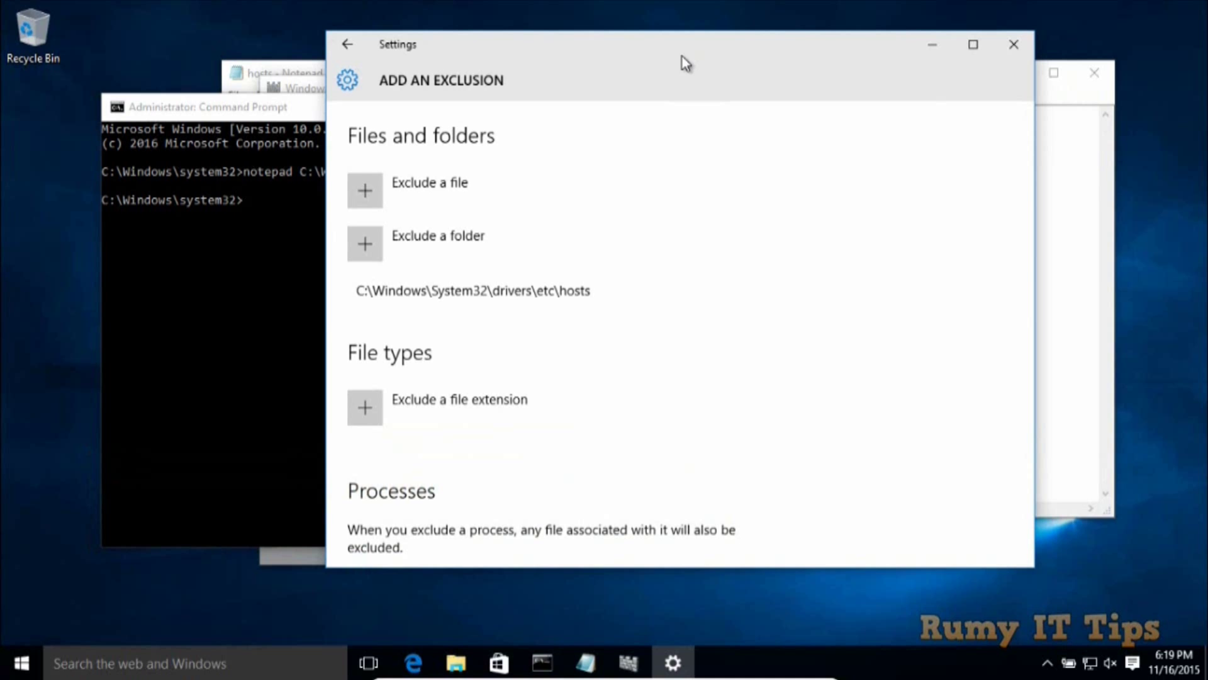
click(1013, 44)
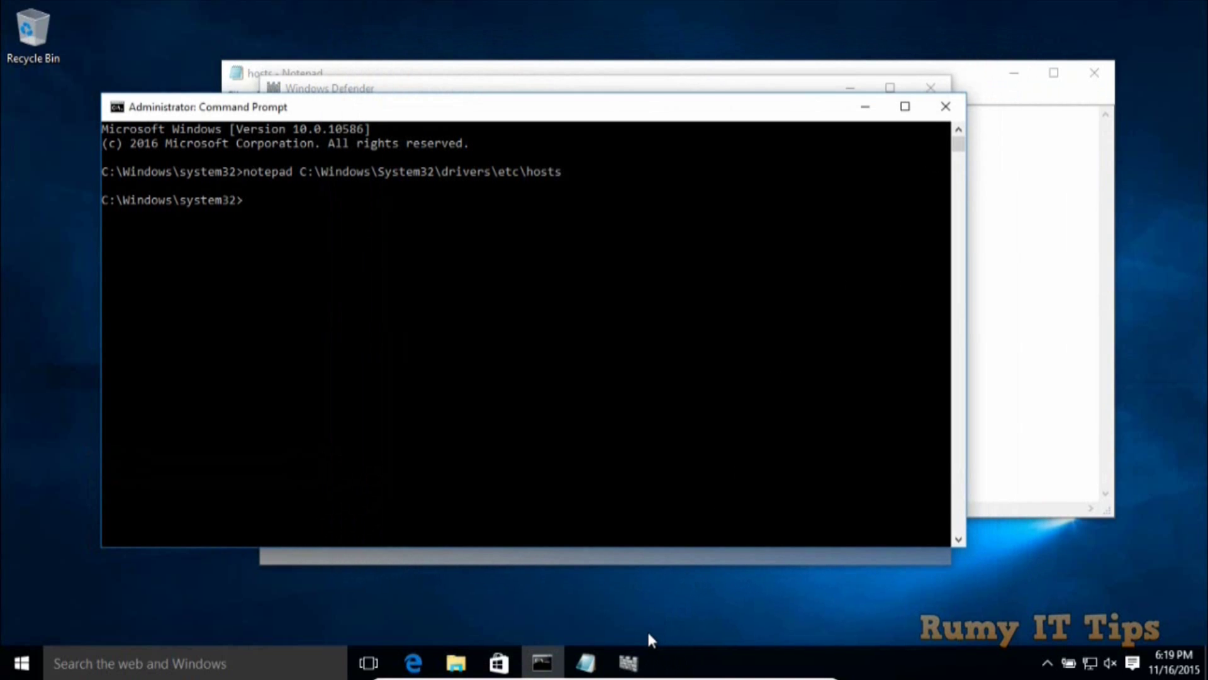
click(628, 663)
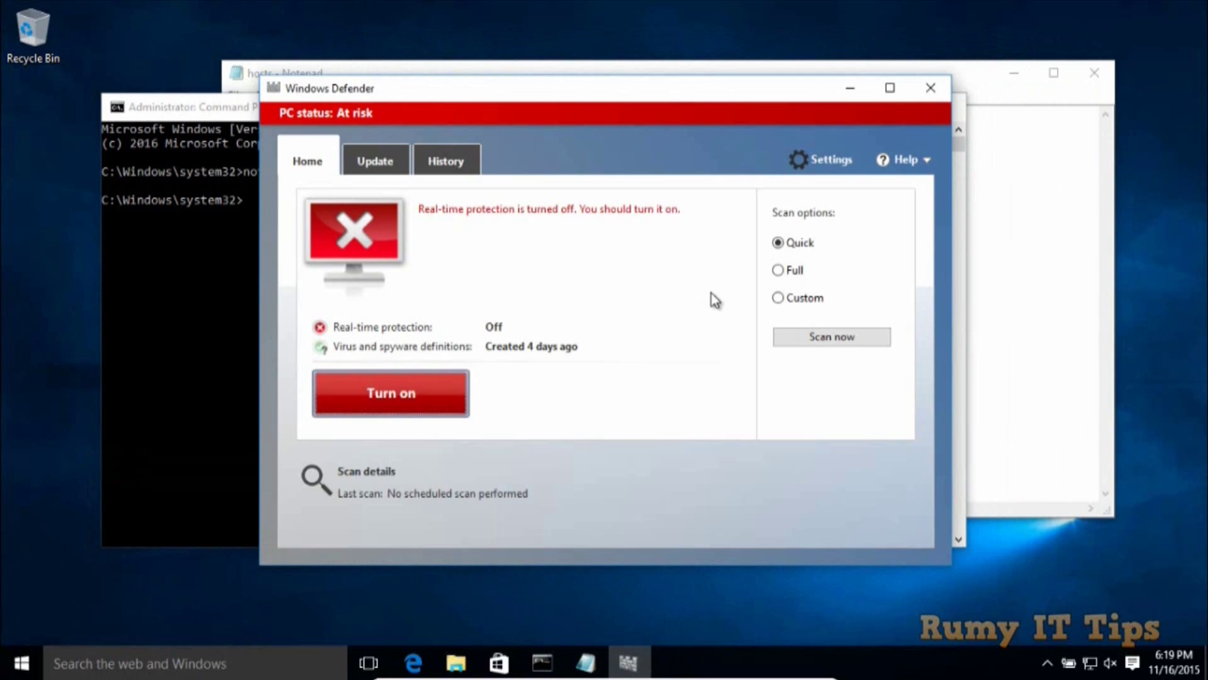
click(405, 395)
click(1007, 407)
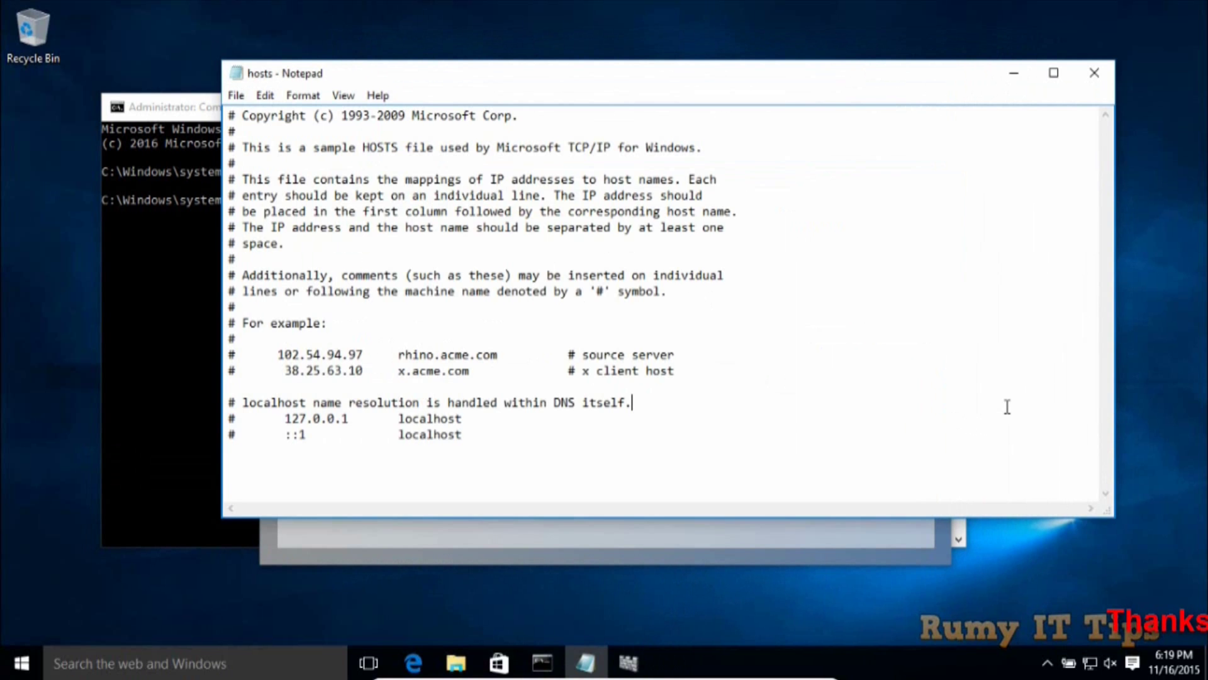
Step: Add a new line '127.0.0.1<Tab>facebook.com' after the localhost entries
click(477, 433)
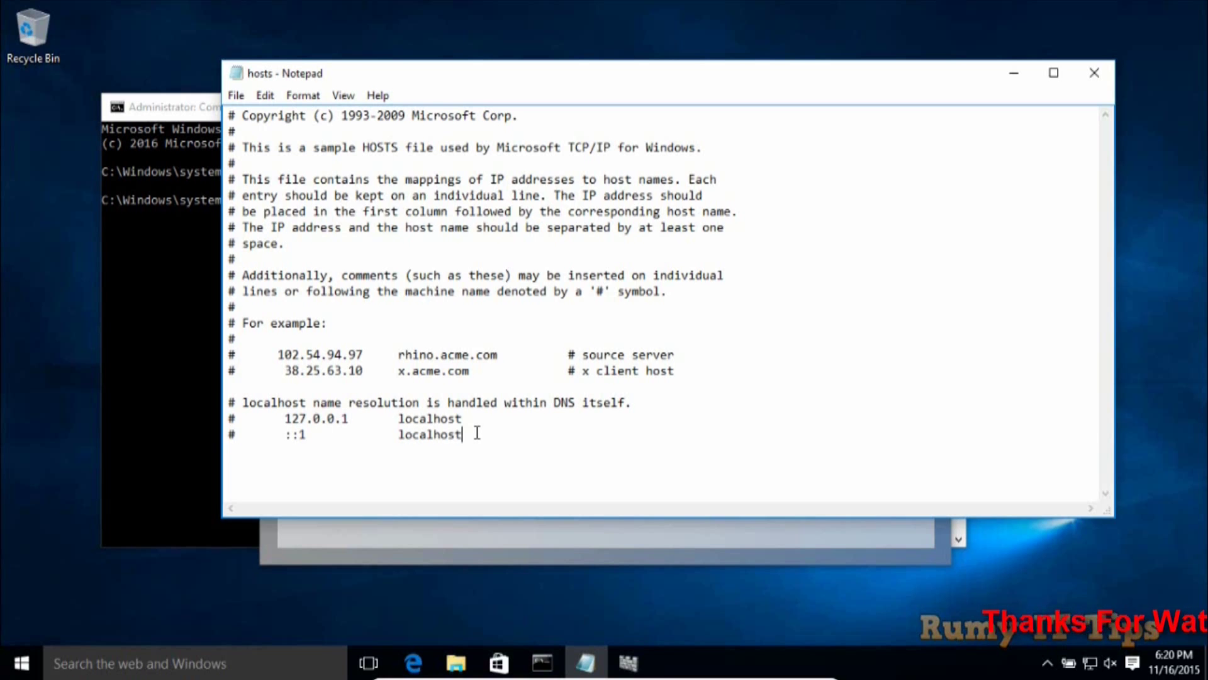
text(127)
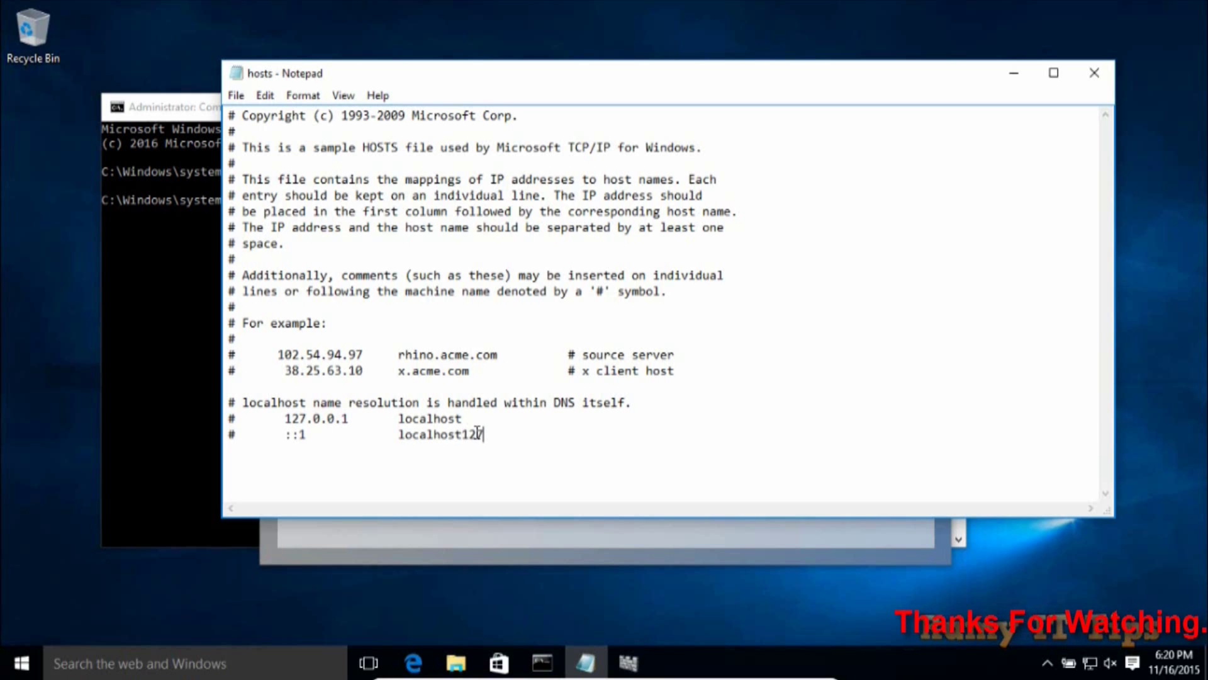
key(BackSpace)
key(BackSpace)
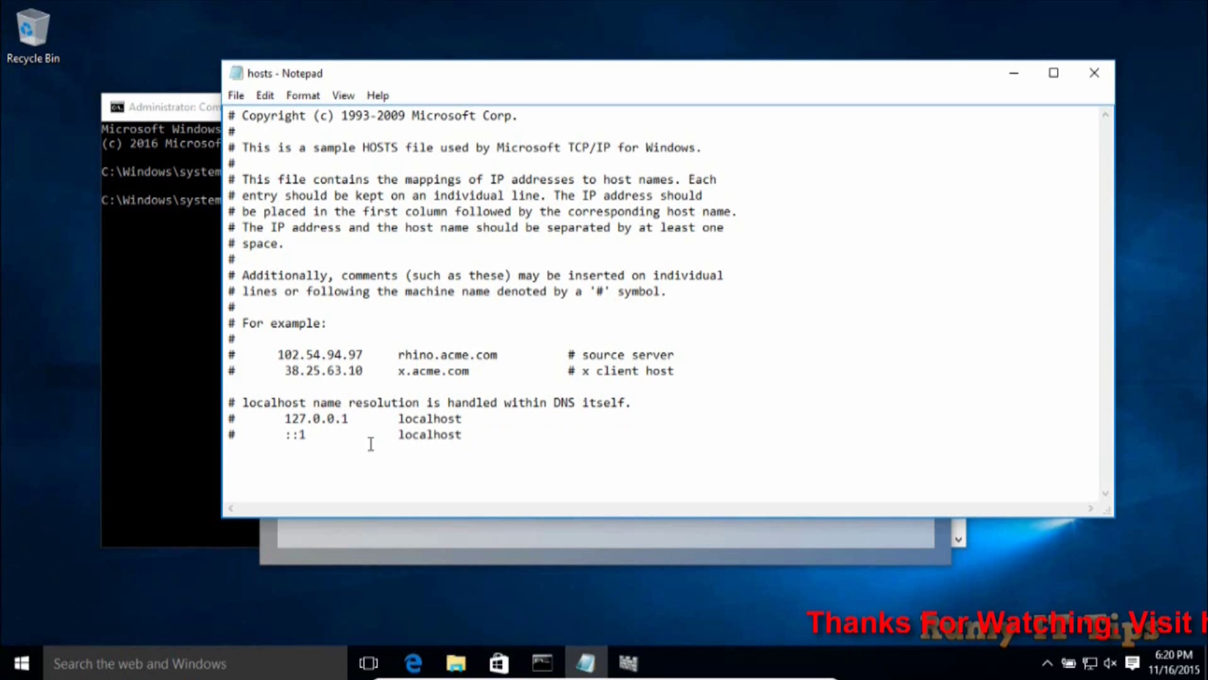
key(Return)
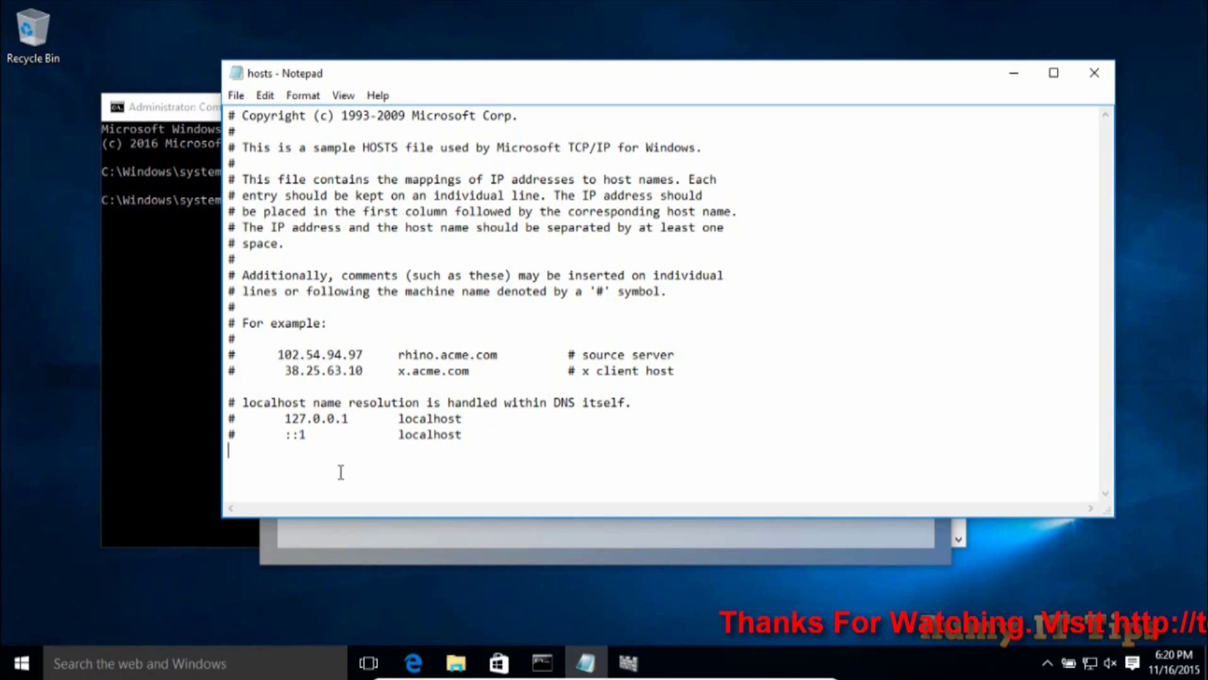
text(127)
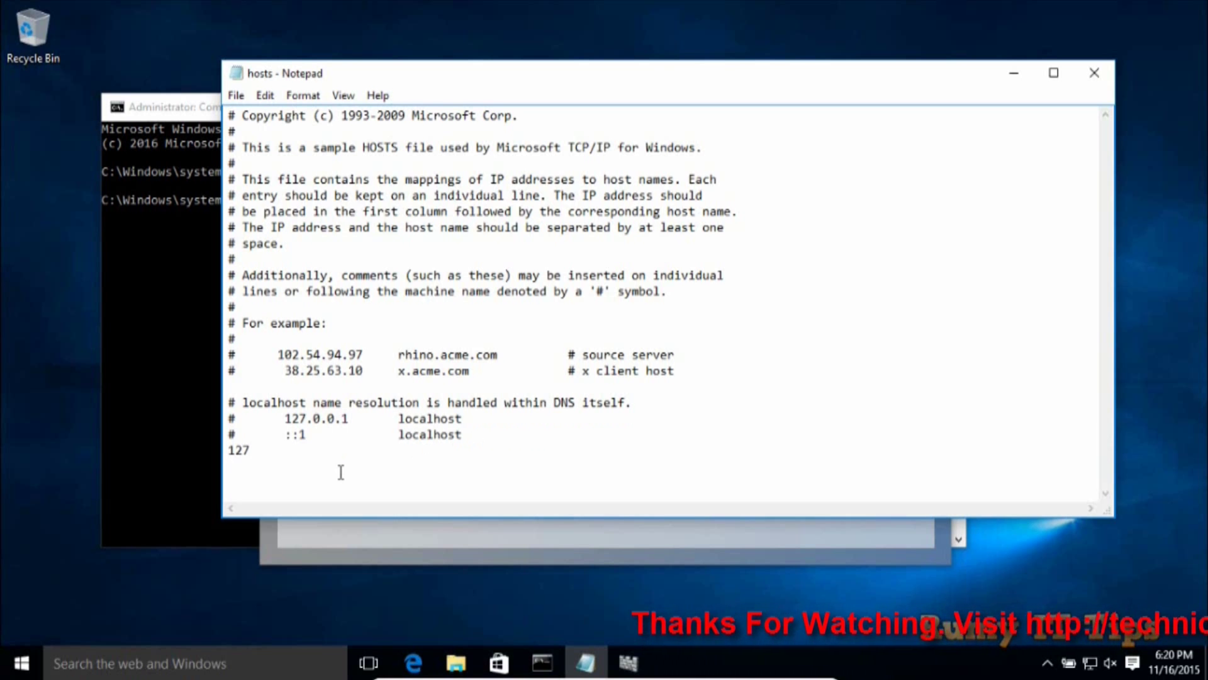
text(.0.0.0)
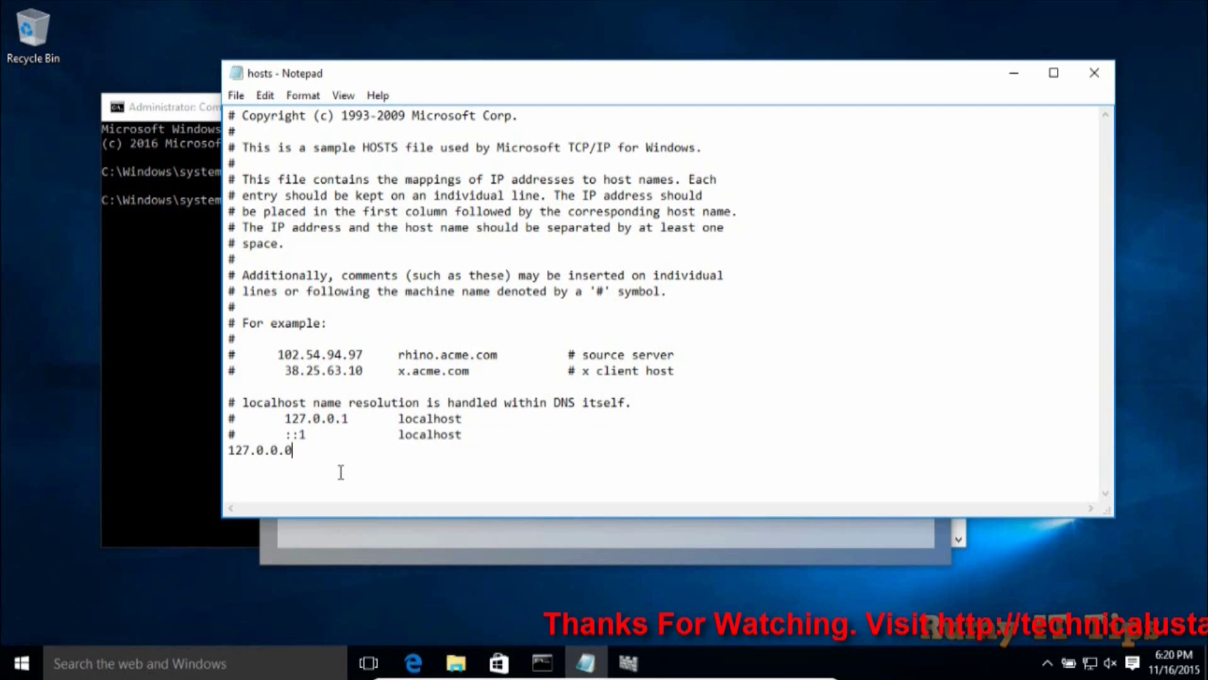
key(BackSpace)
text(1)
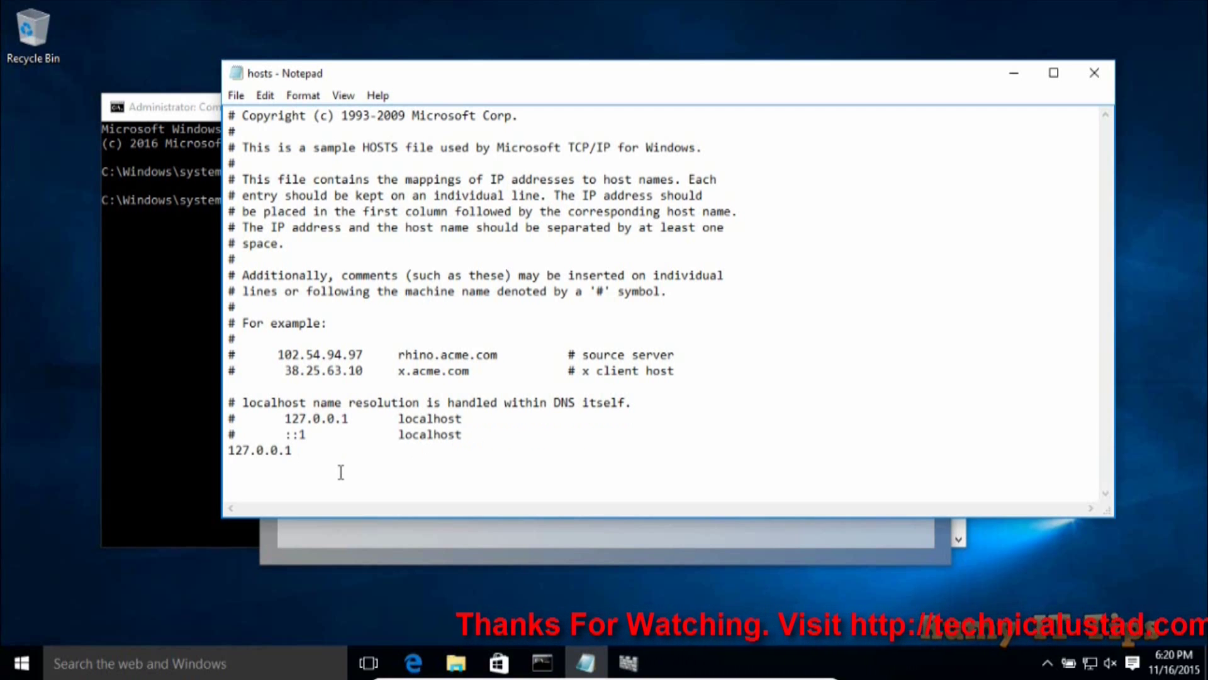
key(Tab)
key(Tab)
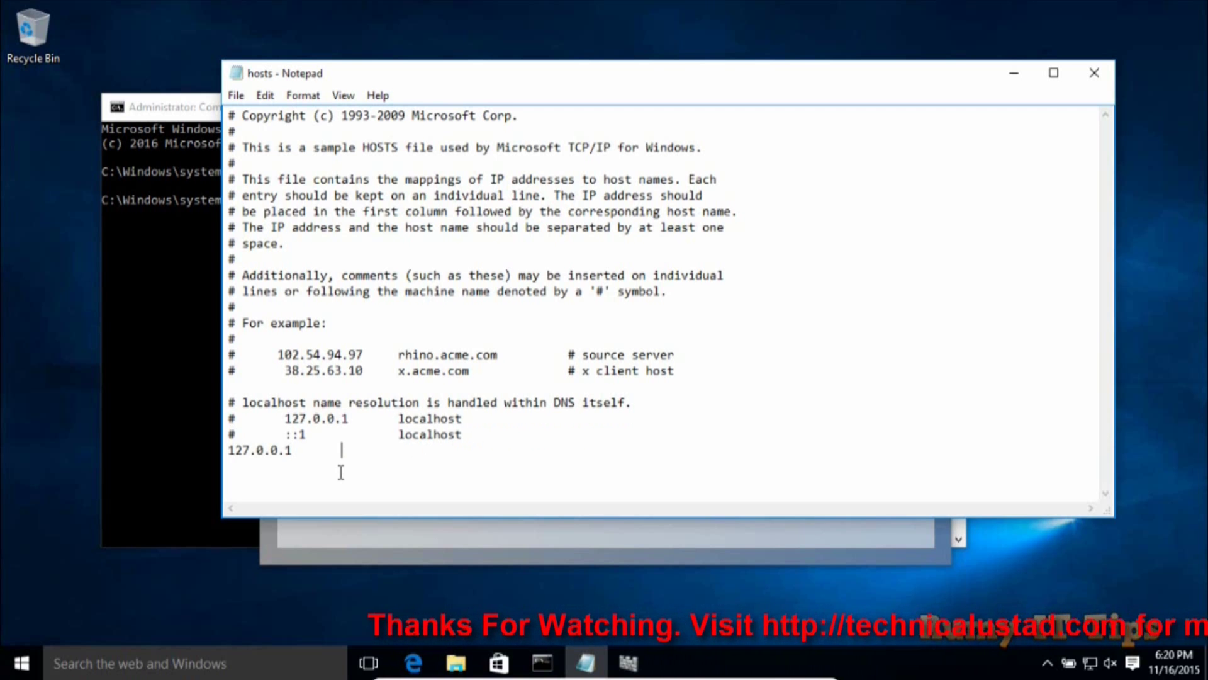
text(face)
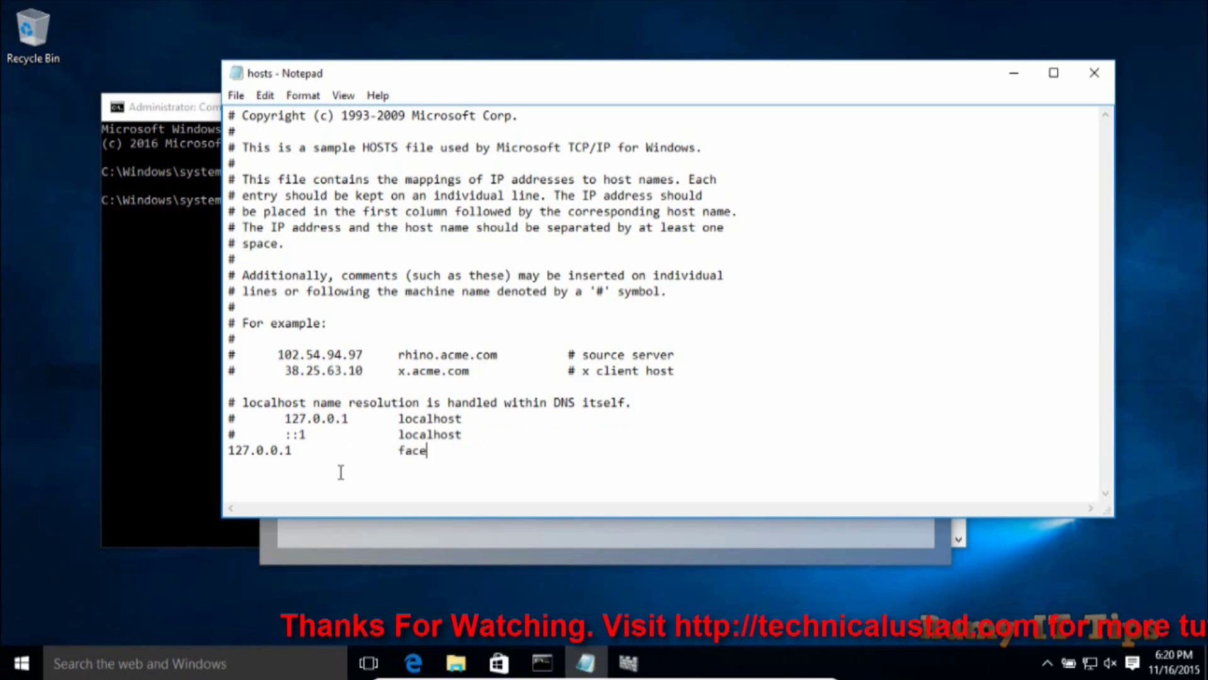
text(book.com)
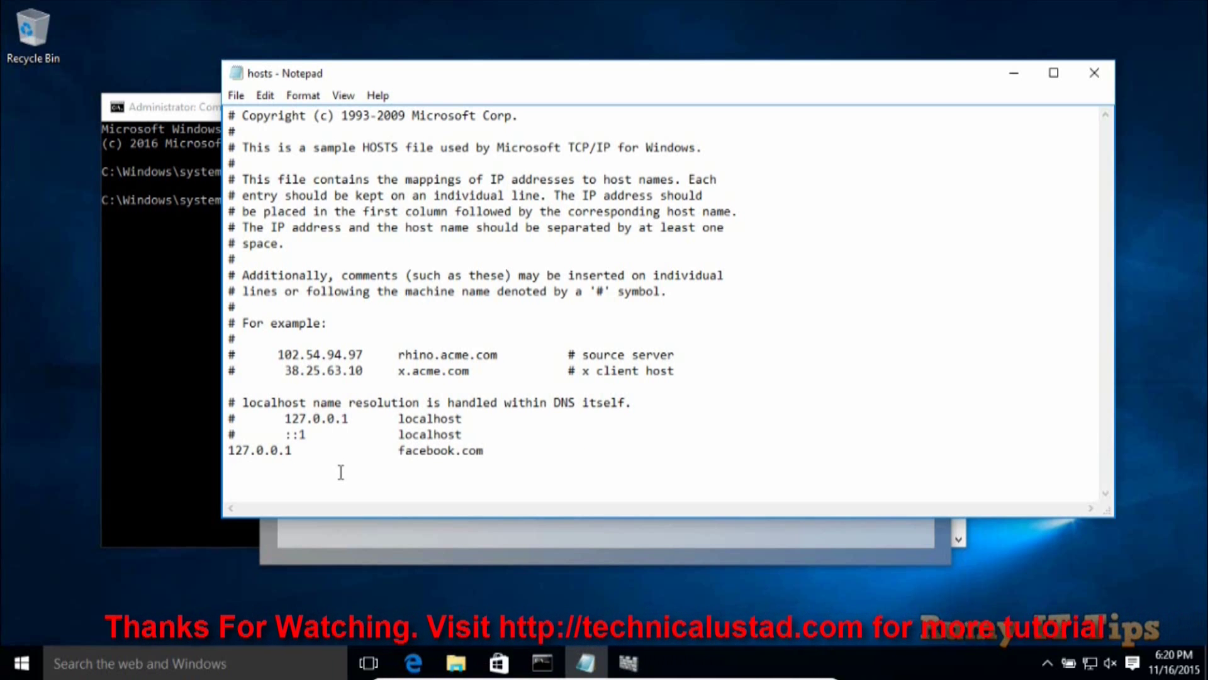
key(Return)
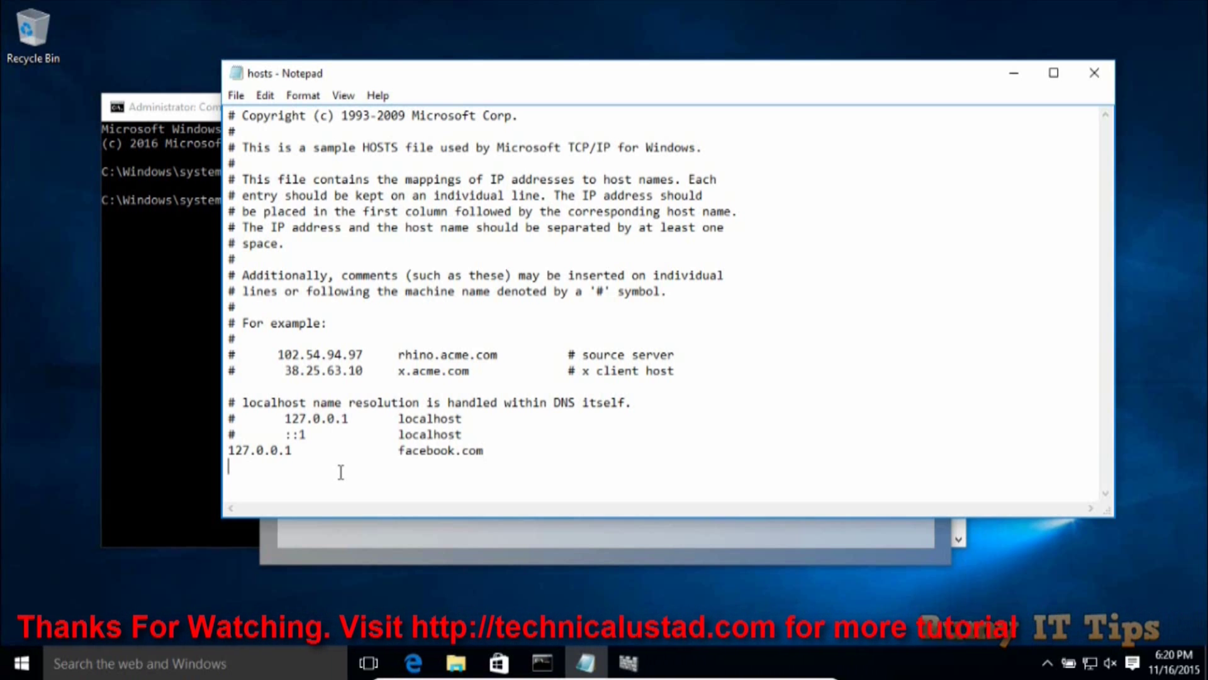
text(12)
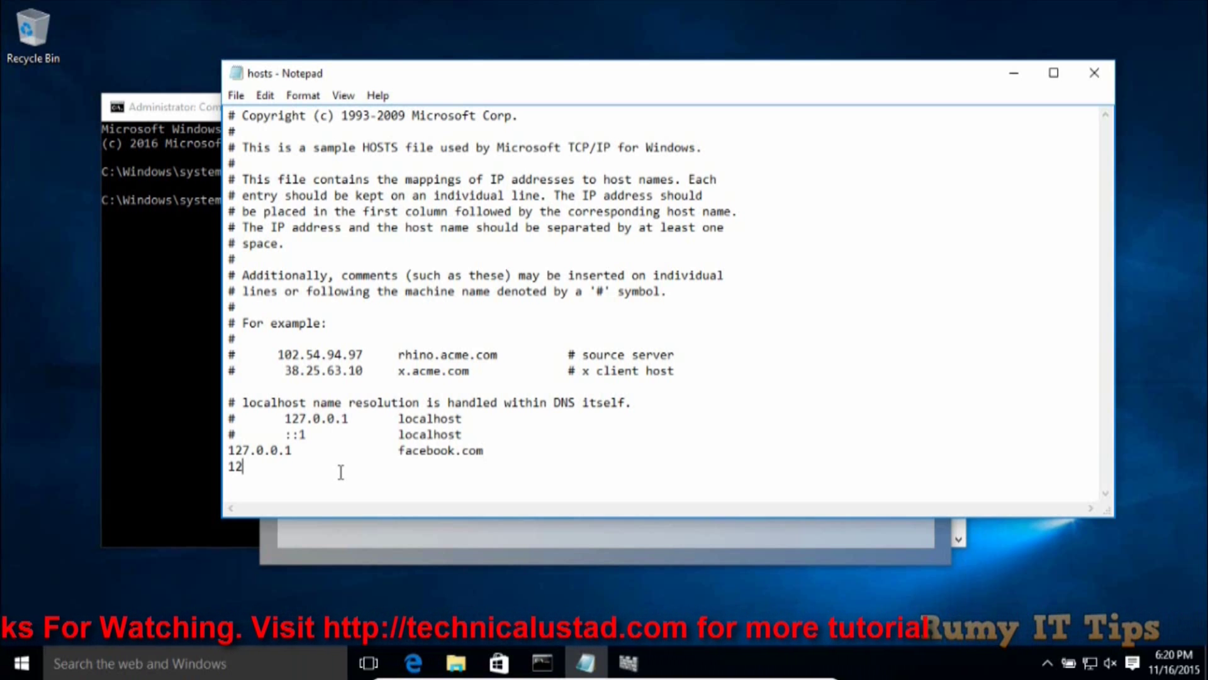
text(7.0.0.0)
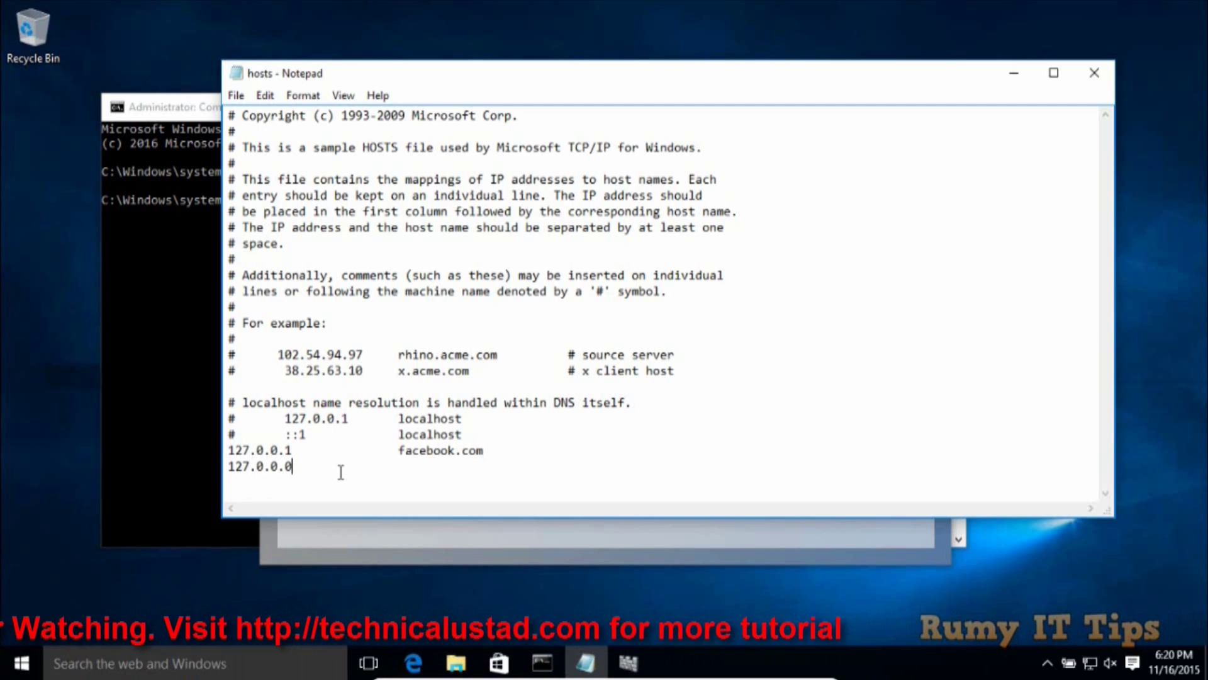
key(BackSpace)
text(1)
key(Tab)
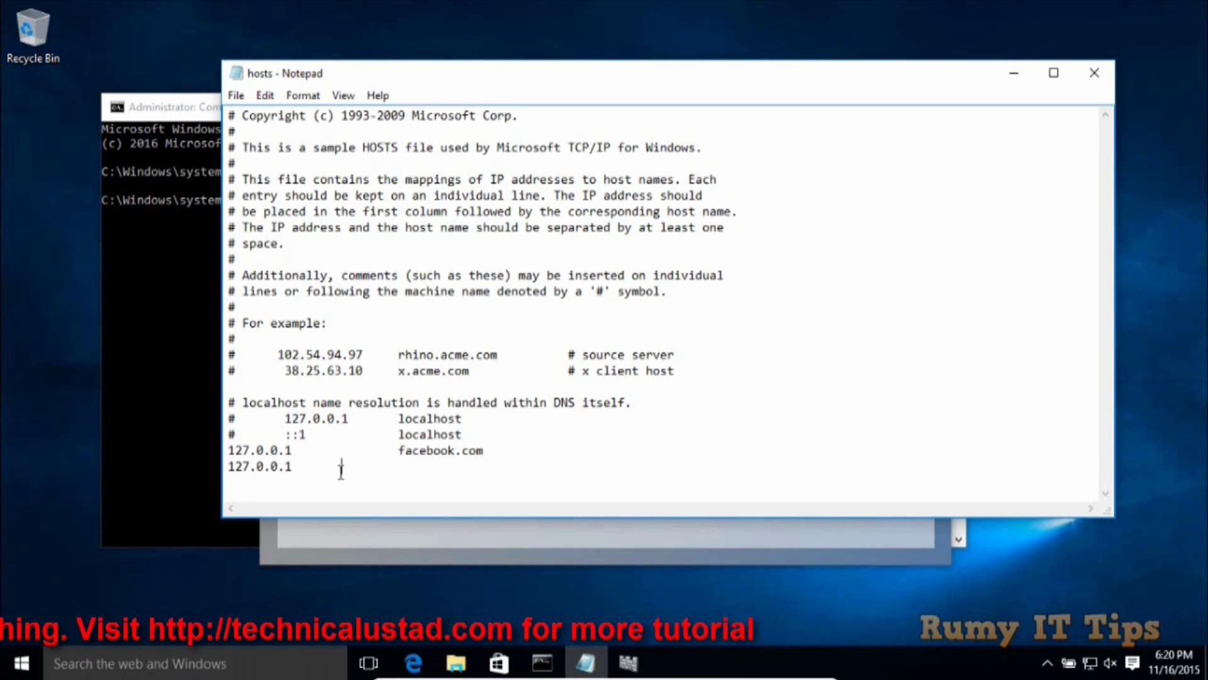
key(Tab)
text(www)
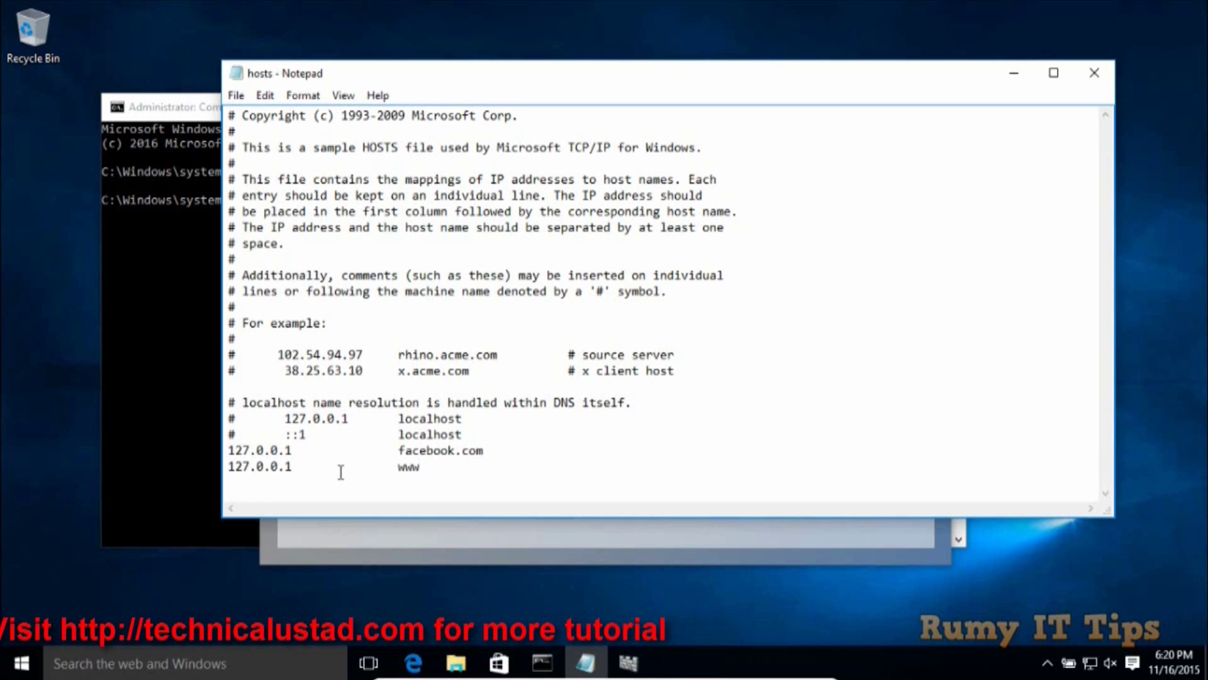
text(.facebo)
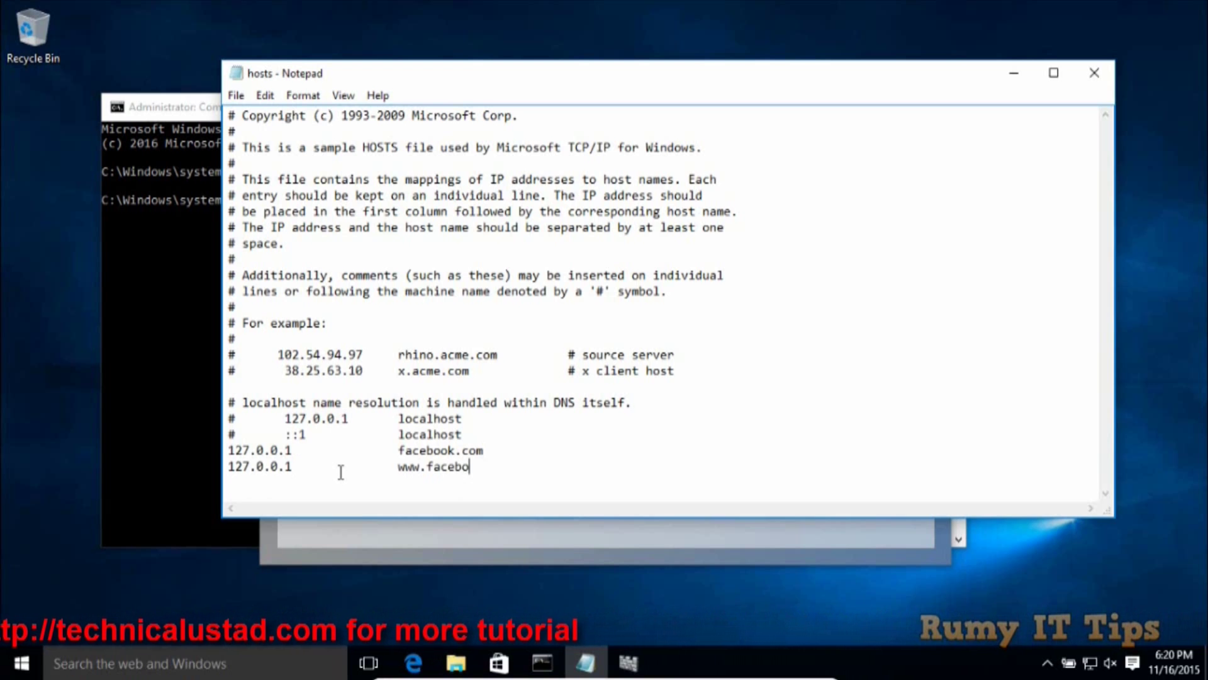
text(ok.com)
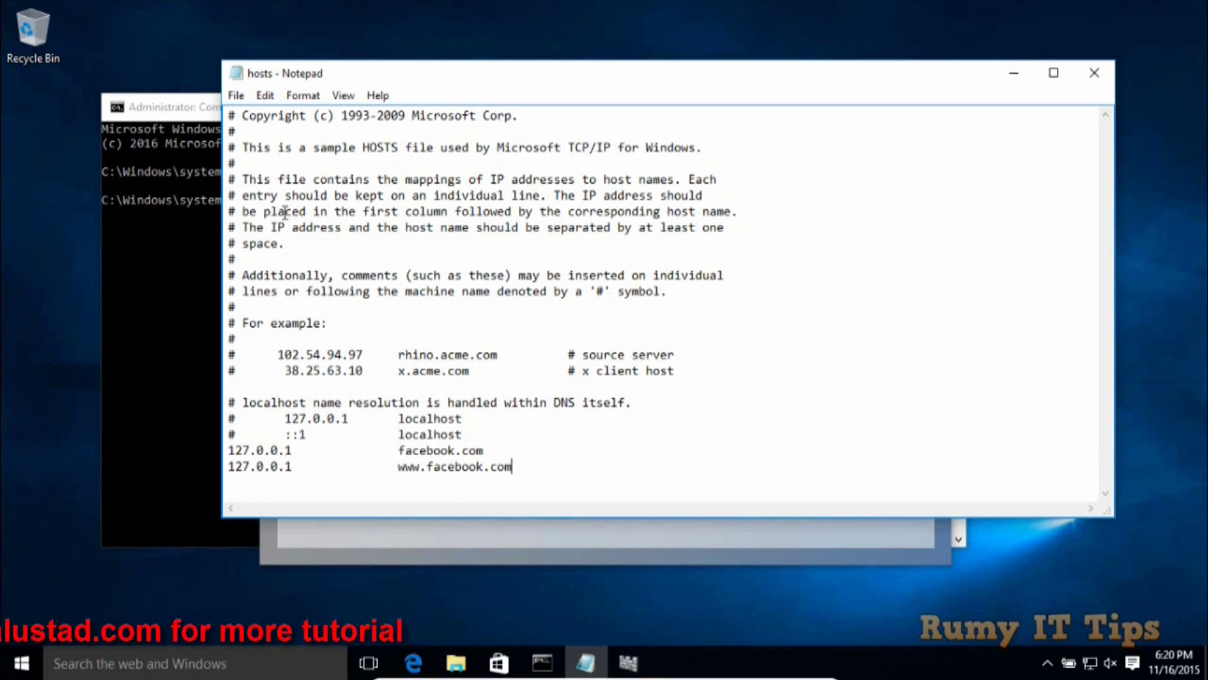
Step: Save the hosts file via File > Save and close Notepad
click(236, 95)
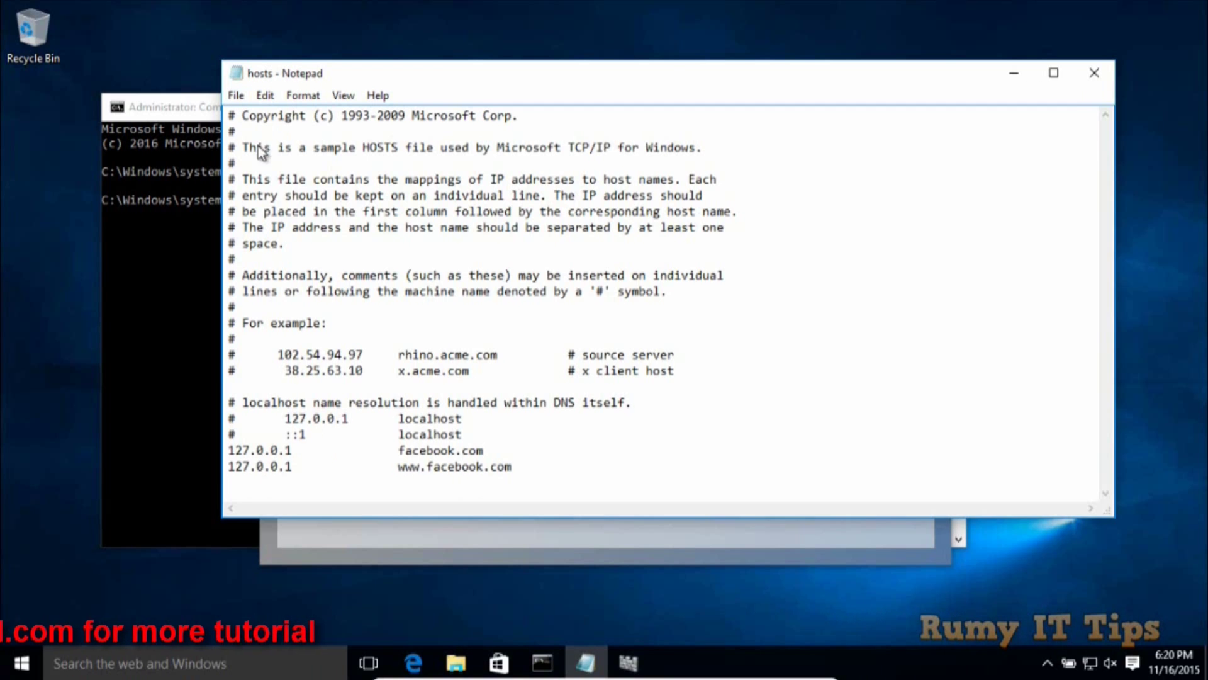
click(263, 156)
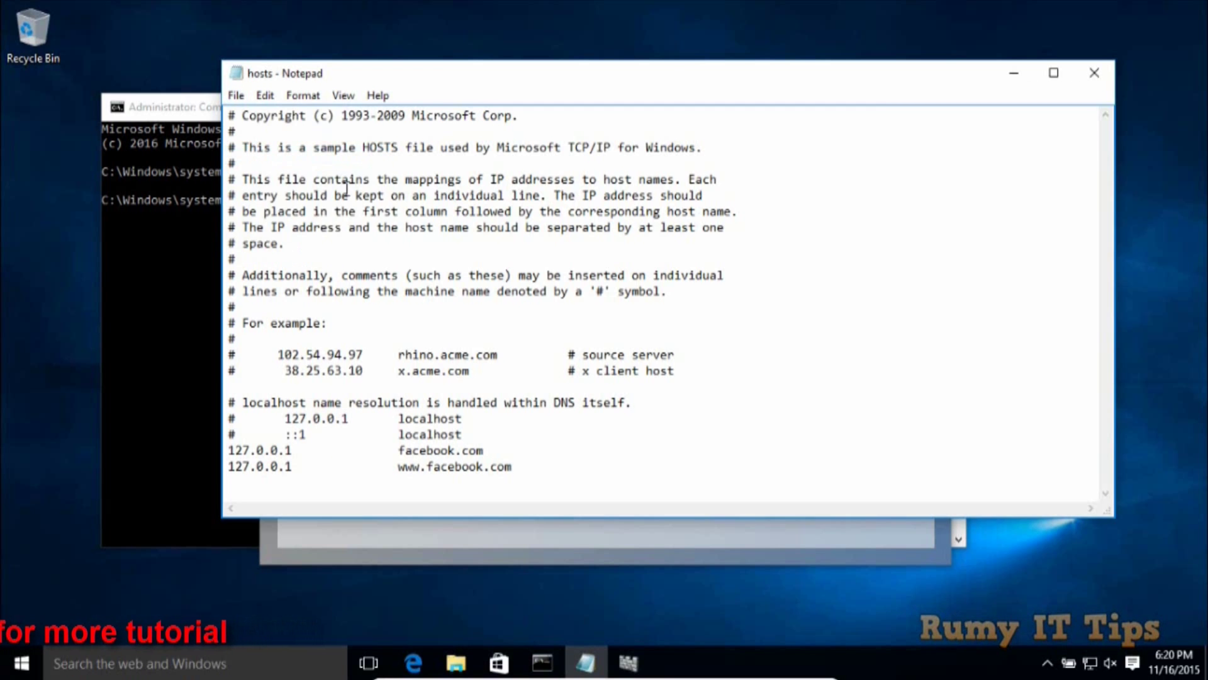
click(1094, 73)
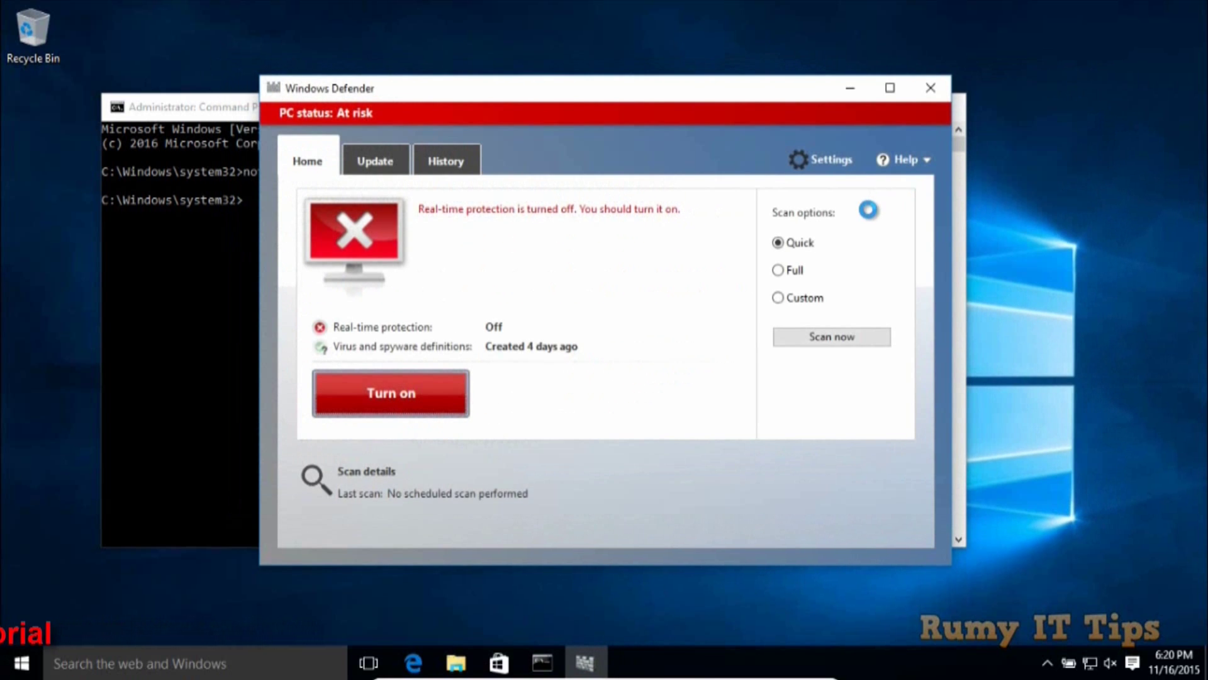